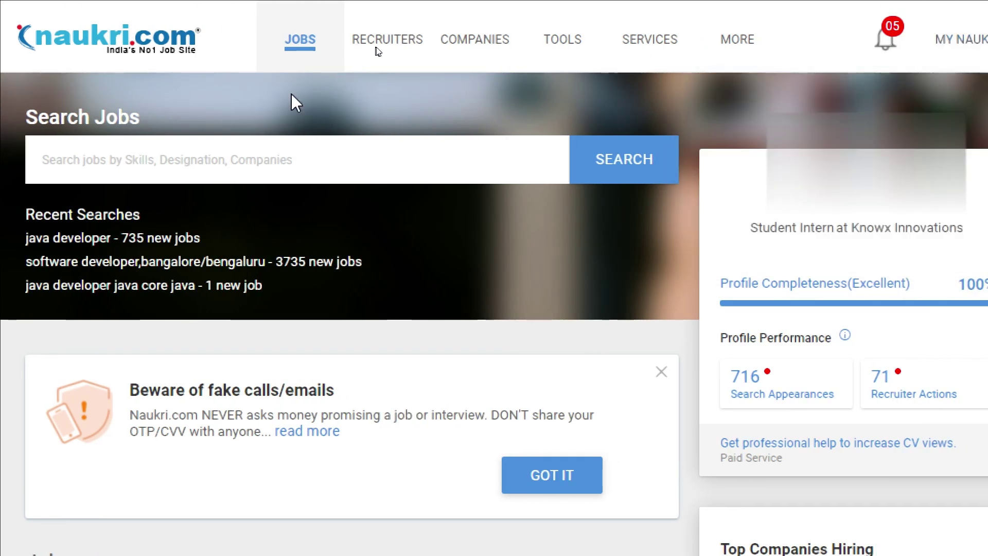
Open the Naukri profile page for editing
mouse_move(423, 51)
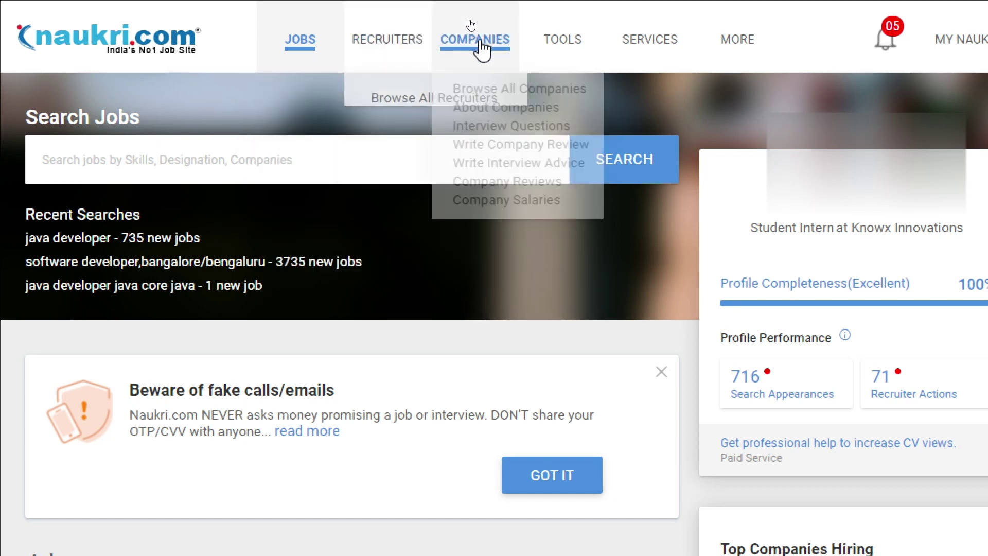
mouse_move(676, 56)
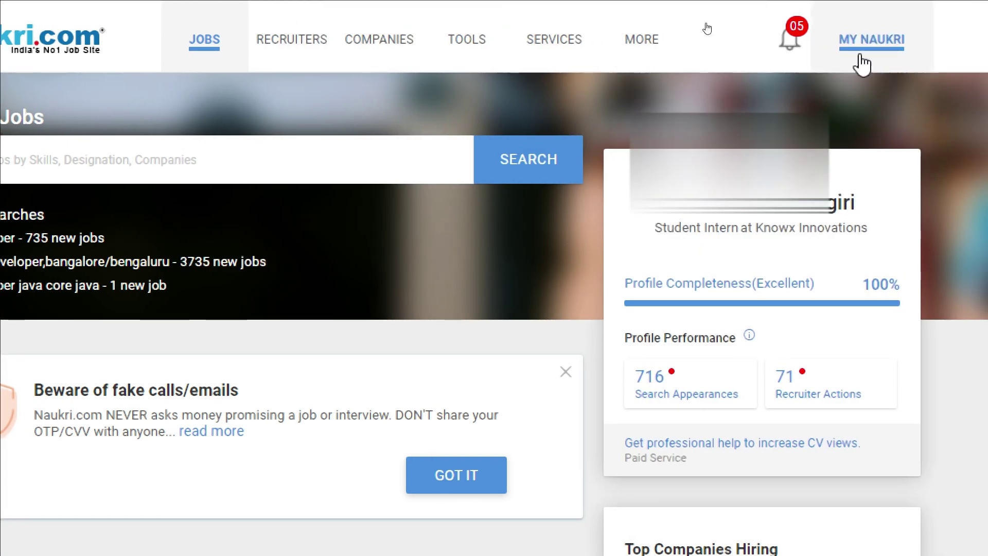
mouse_move(857, 47)
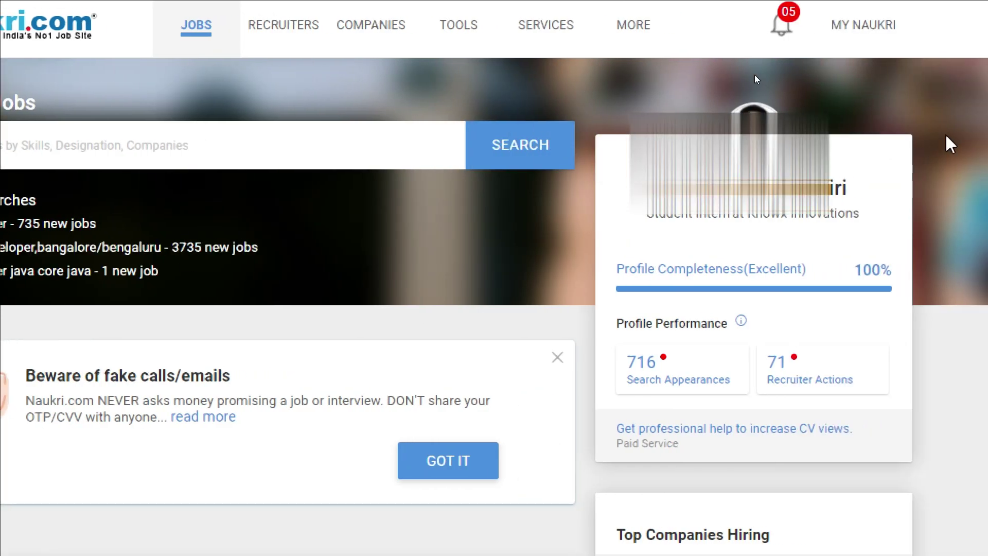
mouse_move(878, 39)
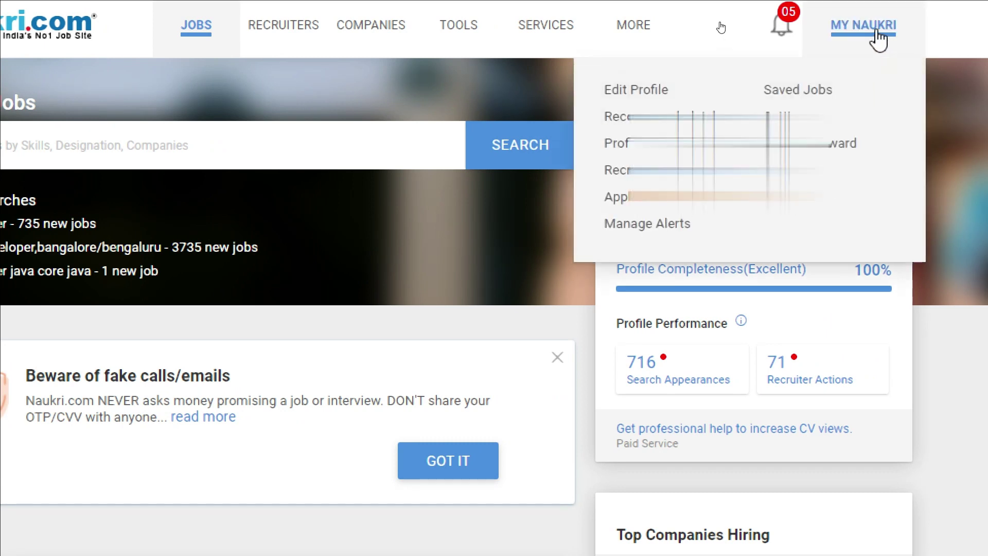
click(633, 93)
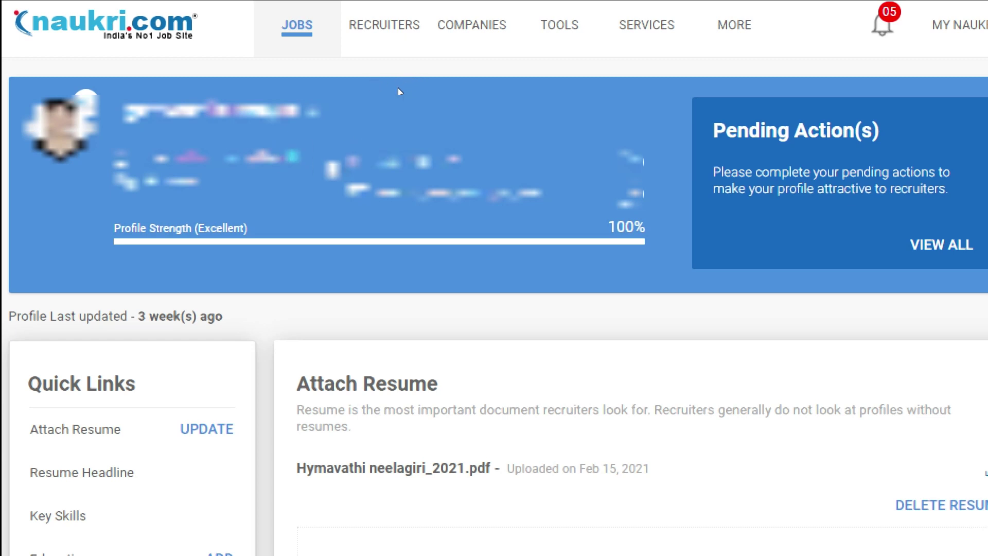
Examine the profile strength rating and its completion percentage in the profile header
drag(114, 228, 248, 231)
double_click(223, 228)
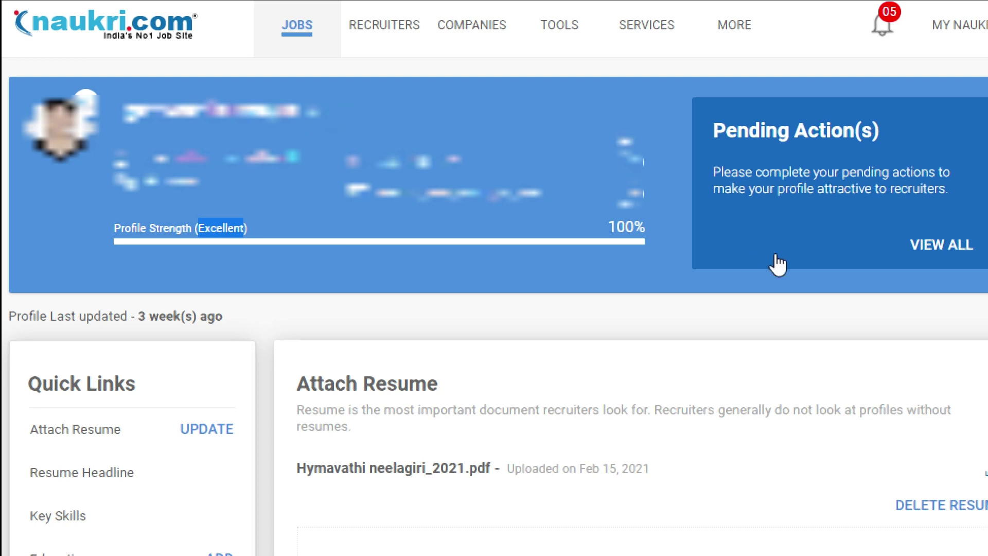
drag(600, 227, 645, 227)
click(605, 235)
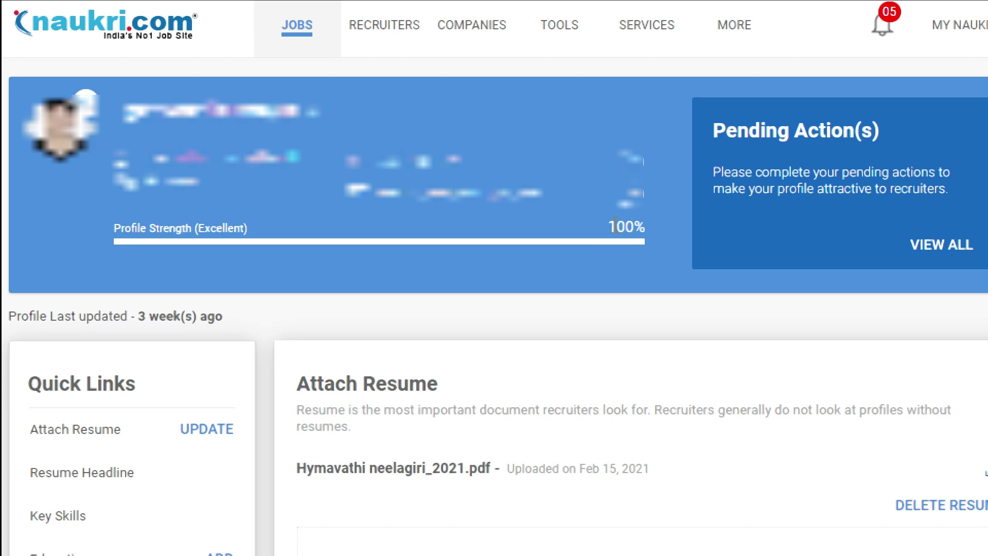
drag(608, 227, 640, 229)
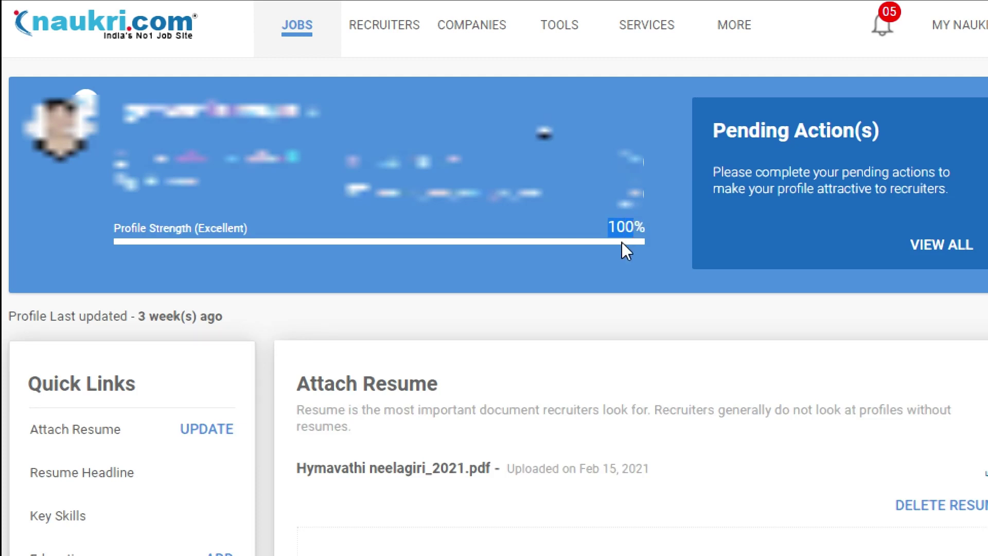
click(623, 232)
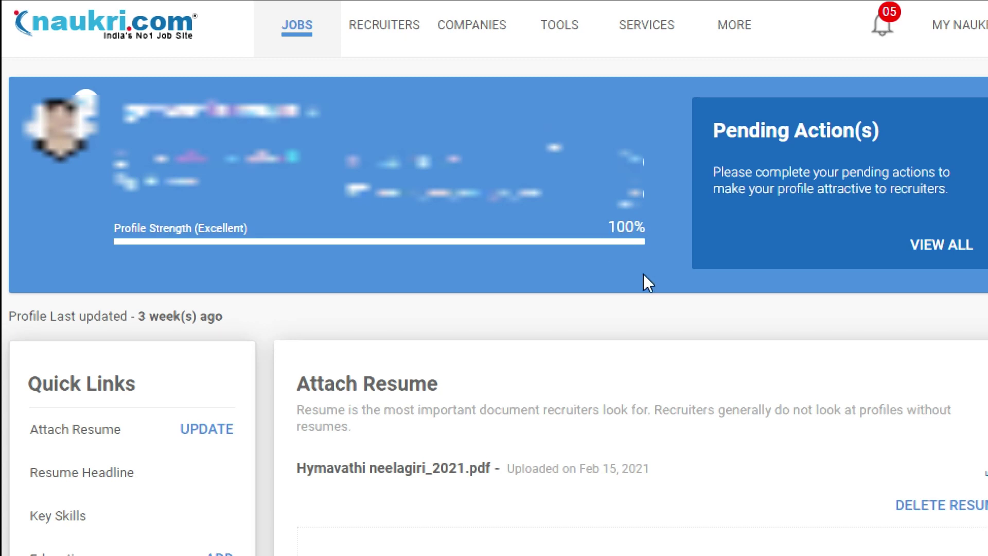
Review the Attach Resume section and read the Resume Headline text
scroll(644, 280, down, 3)
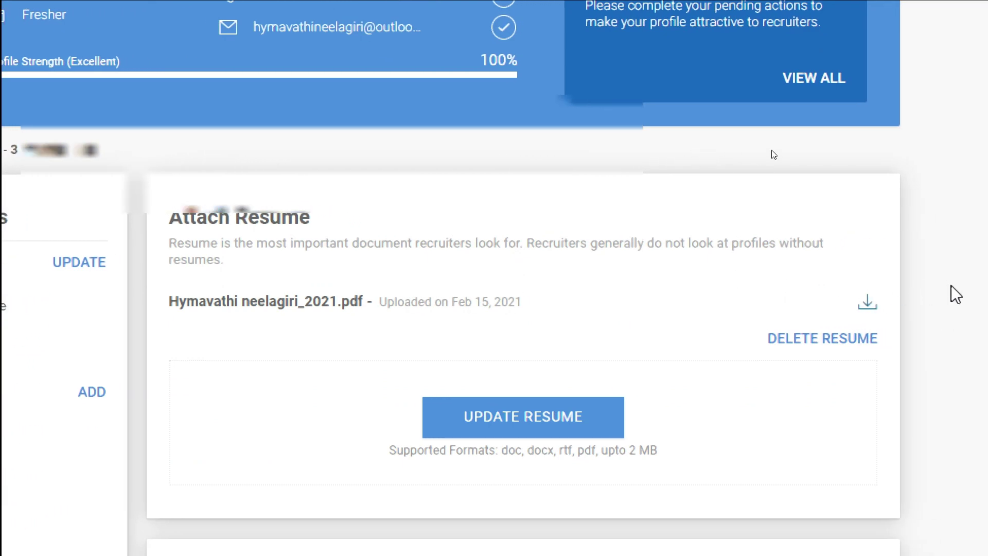
scroll(764, 289, down, 3)
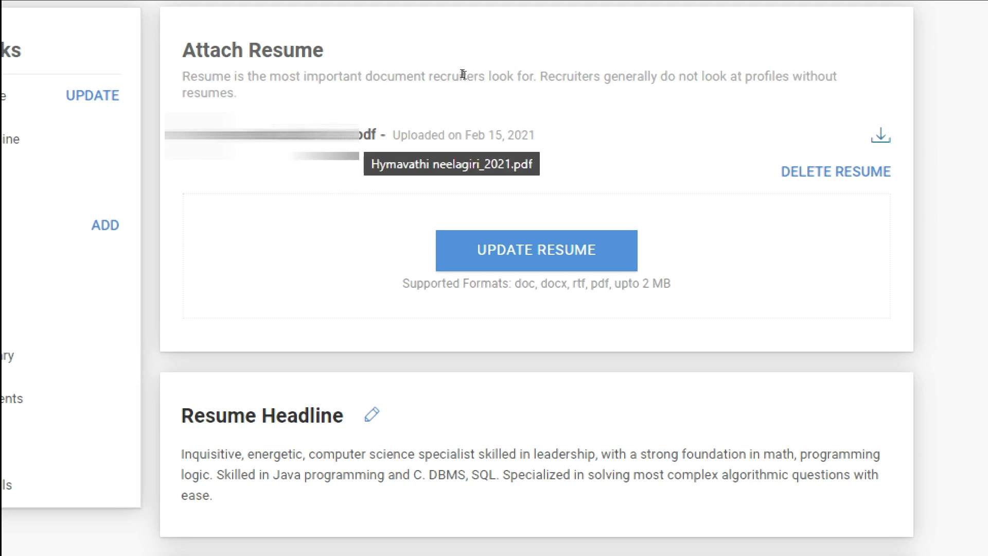
scroll(463, 161, down, 5)
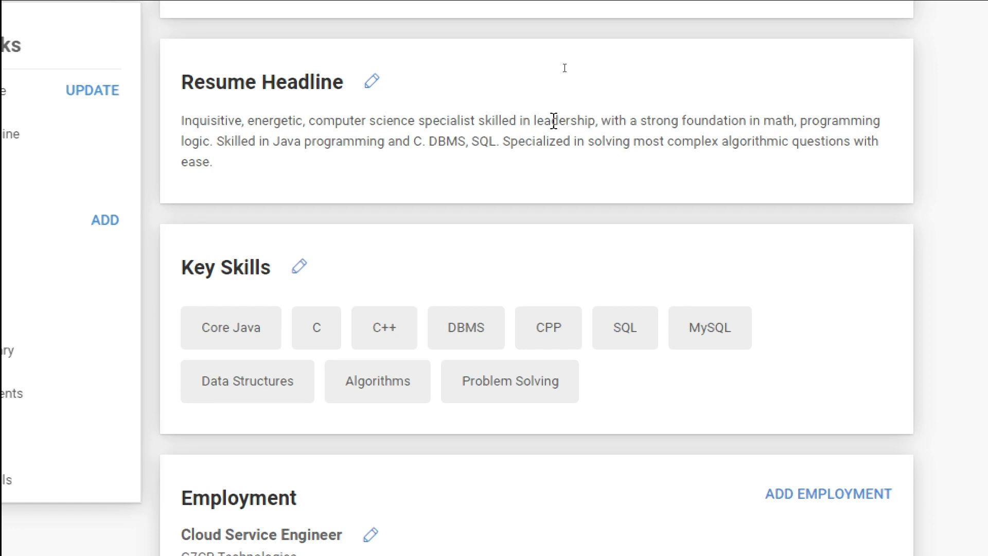
drag(433, 125, 803, 120)
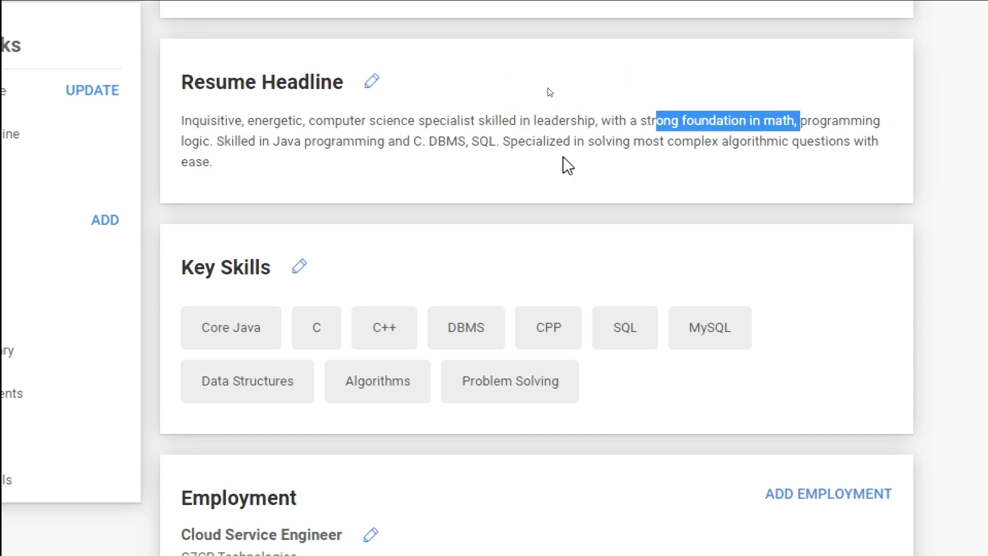
click(249, 142)
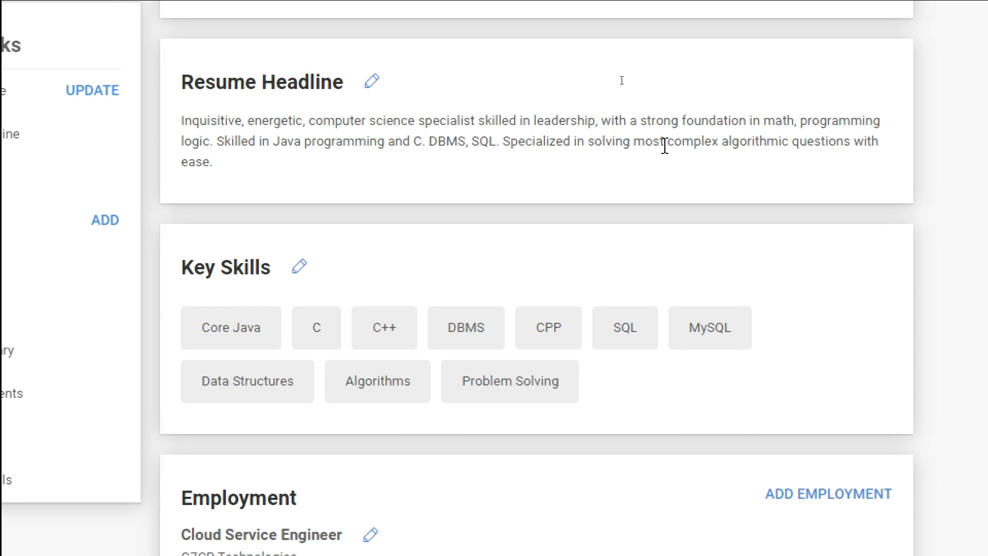
Review the Key Skills list and the Employment entries, including each role's company, dates and description
scroll(665, 145, down, 3)
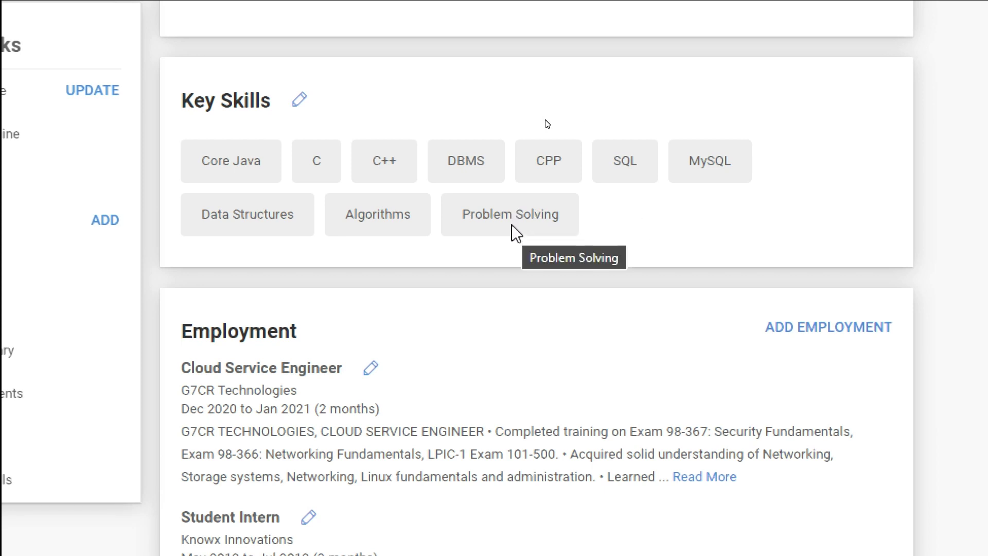
scroll(627, 233, down, 6)
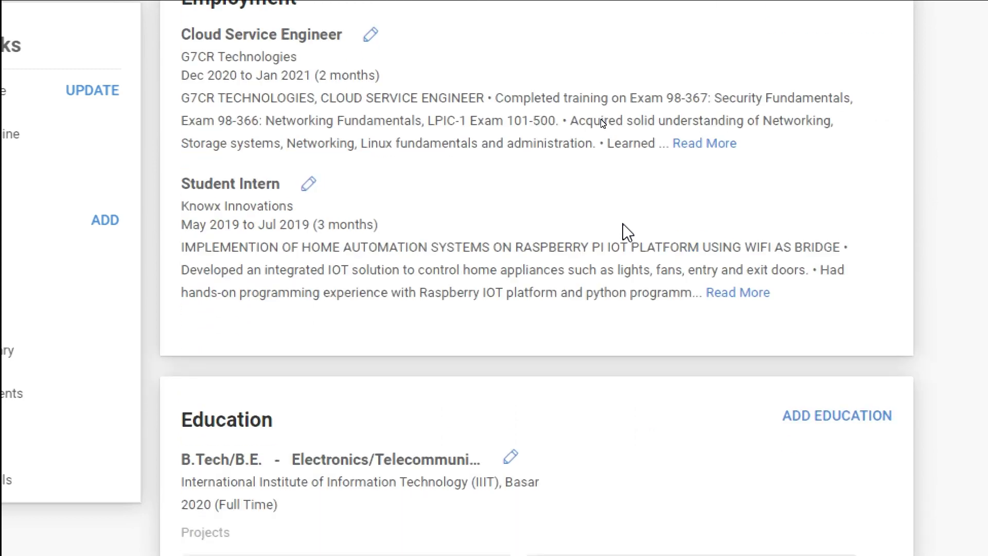
scroll(514, 214, up, 3)
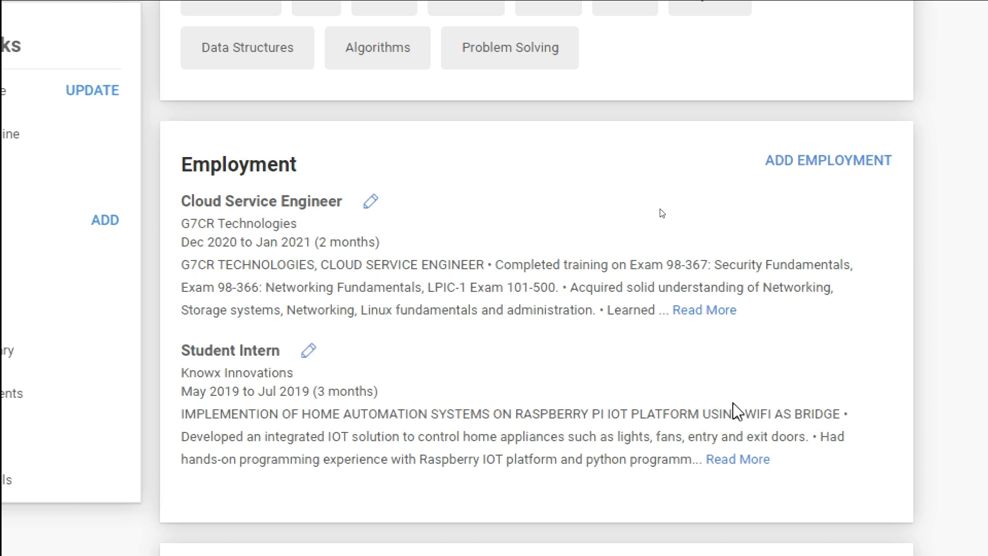
scroll(745, 412, down, 3)
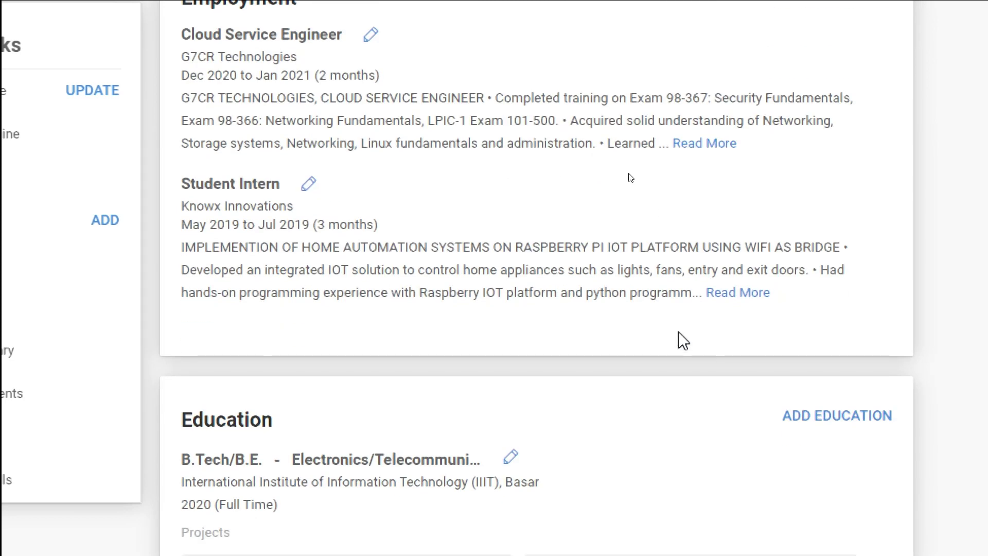
scroll(626, 312, up, 3)
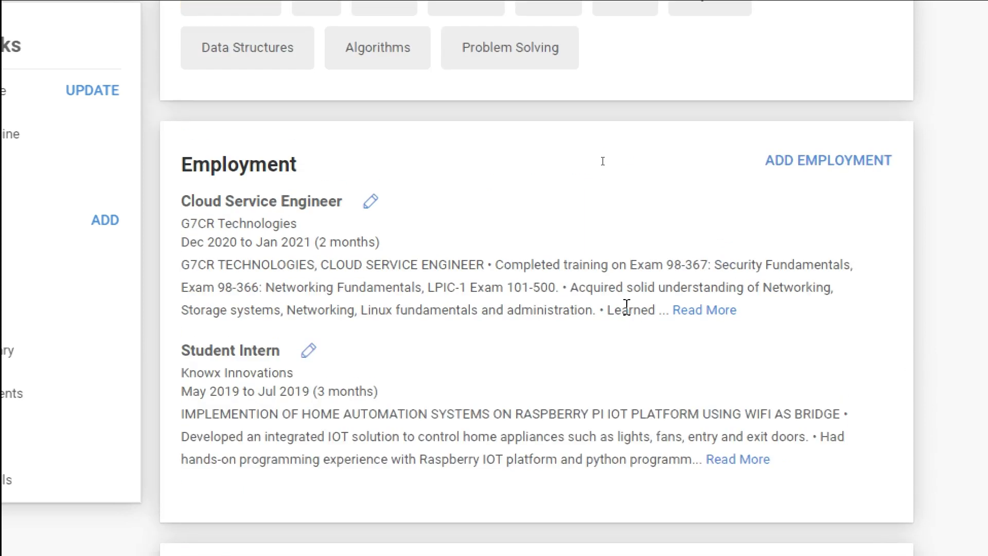
Review the Education entries with their projects and the IT Skills table with last-used years and experience
scroll(627, 309, down, 9)
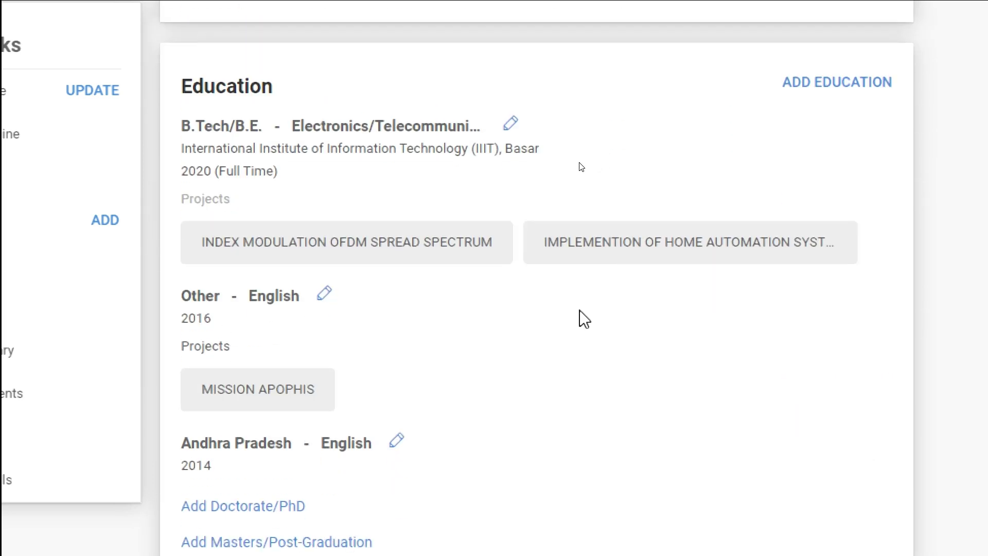
scroll(585, 319, down, 3)
scroll(584, 319, up, 3)
scroll(479, 312, down, 10)
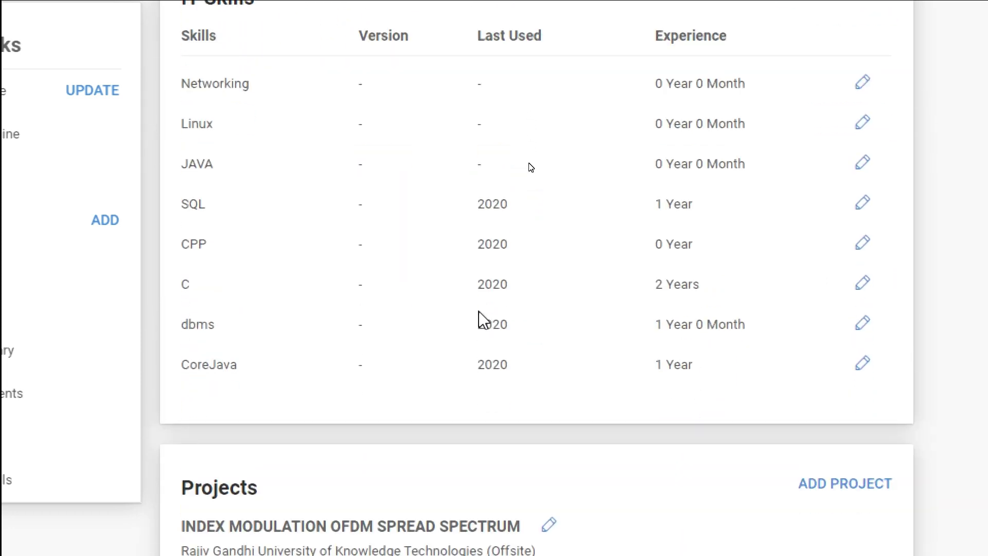
scroll(479, 312, up, 3)
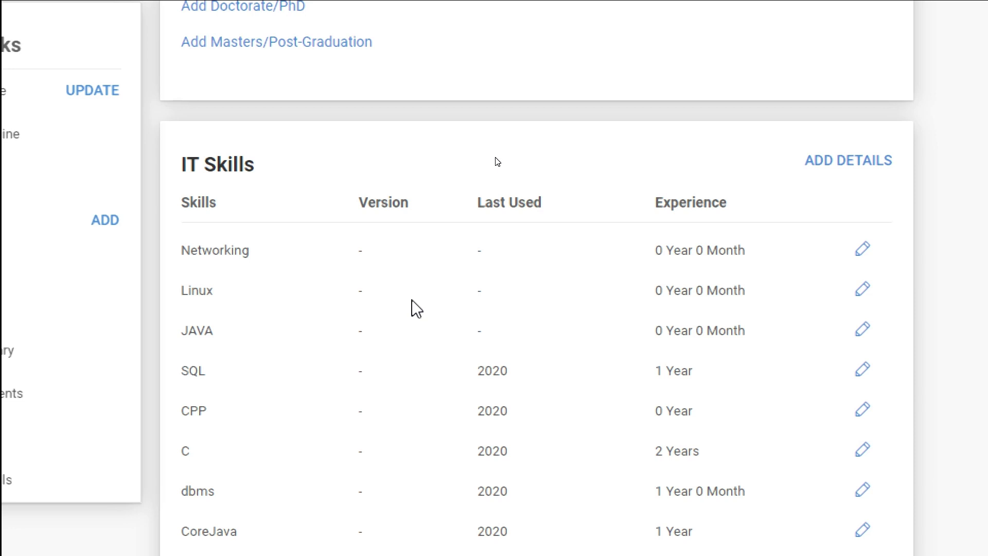
scroll(417, 309, down, 3)
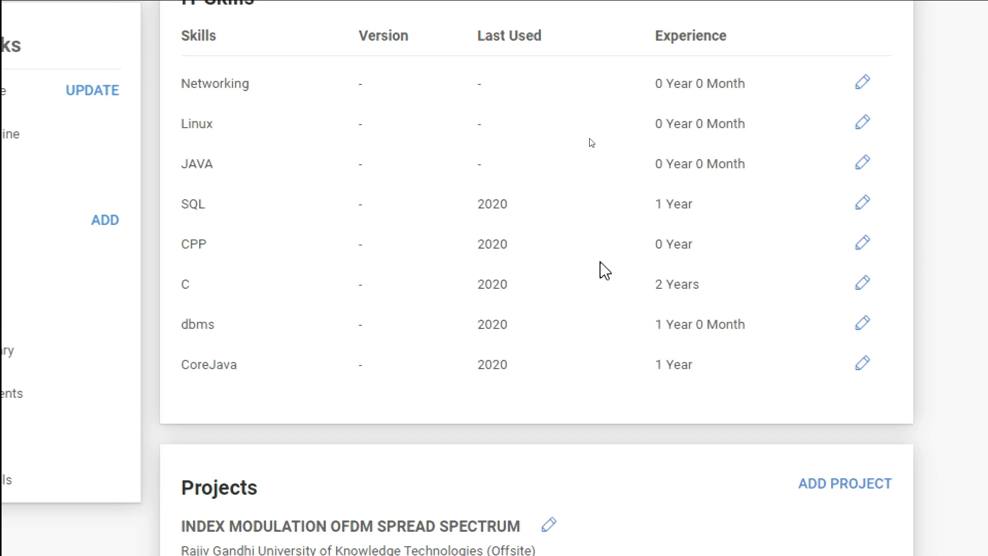
Examine the Projects section, including the home automation project's title and the details of each listed project
scroll(600, 258, down, 6)
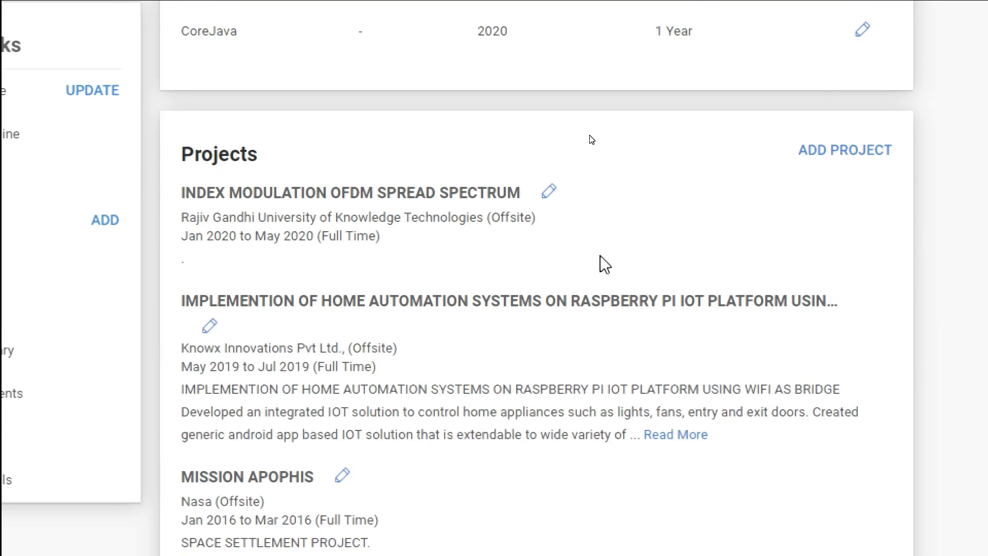
scroll(600, 265, down, 3)
scroll(600, 265, up, 3)
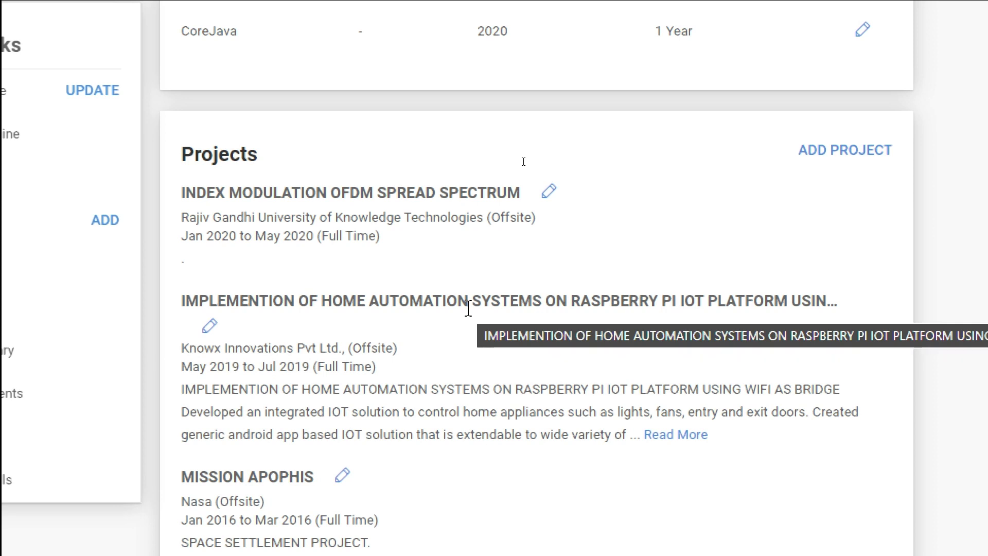
scroll(481, 331, down, 3)
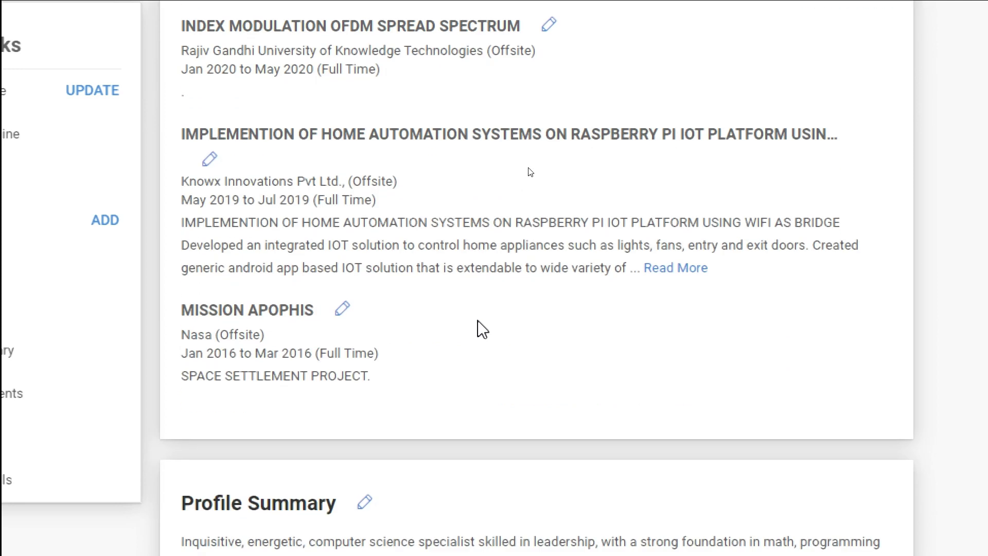
scroll(456, 121, up, 3)
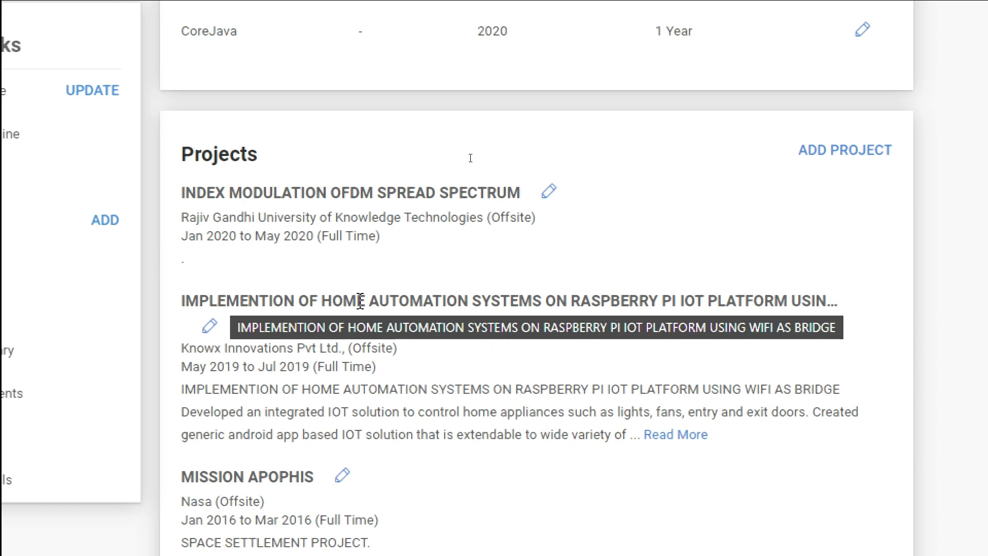
drag(327, 300, 524, 301)
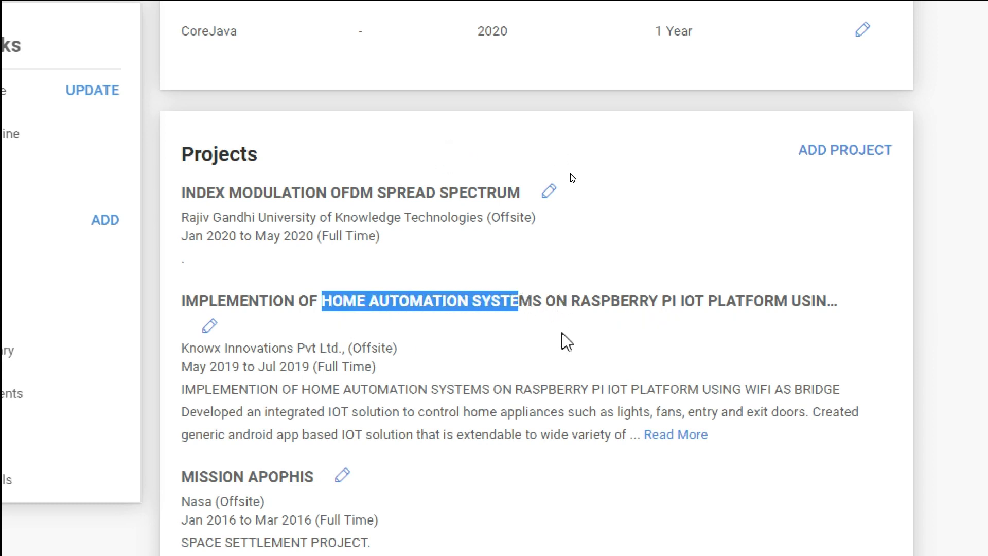
click(511, 157)
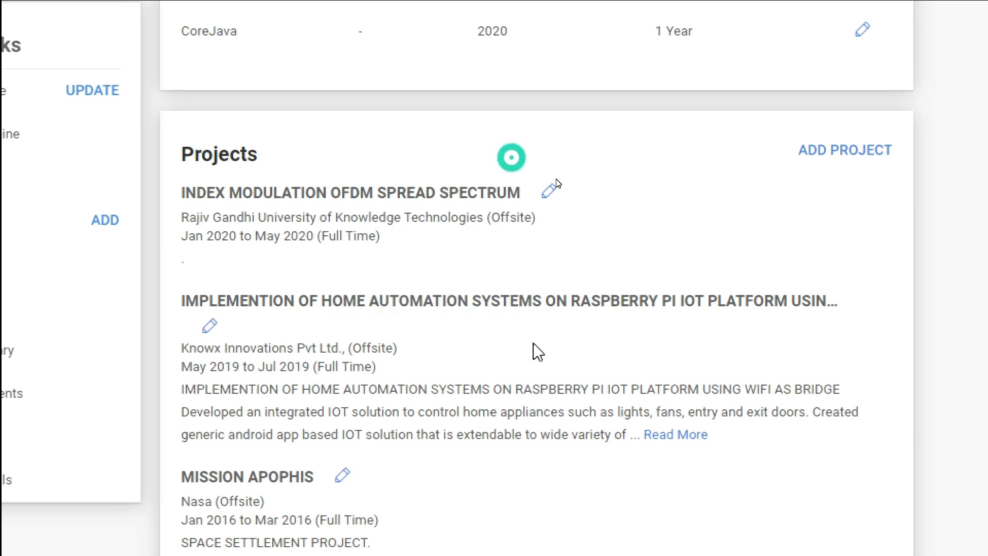
scroll(533, 344, down, 3)
scroll(538, 353, up, 3)
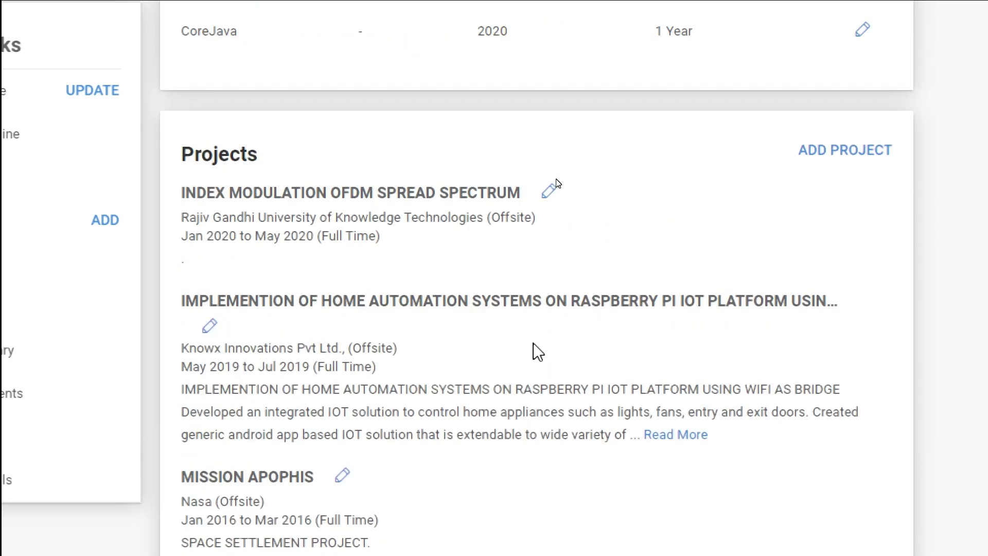
Expand the Profile Summary to its full text and read its career objective sentences
scroll(534, 344, down, 6)
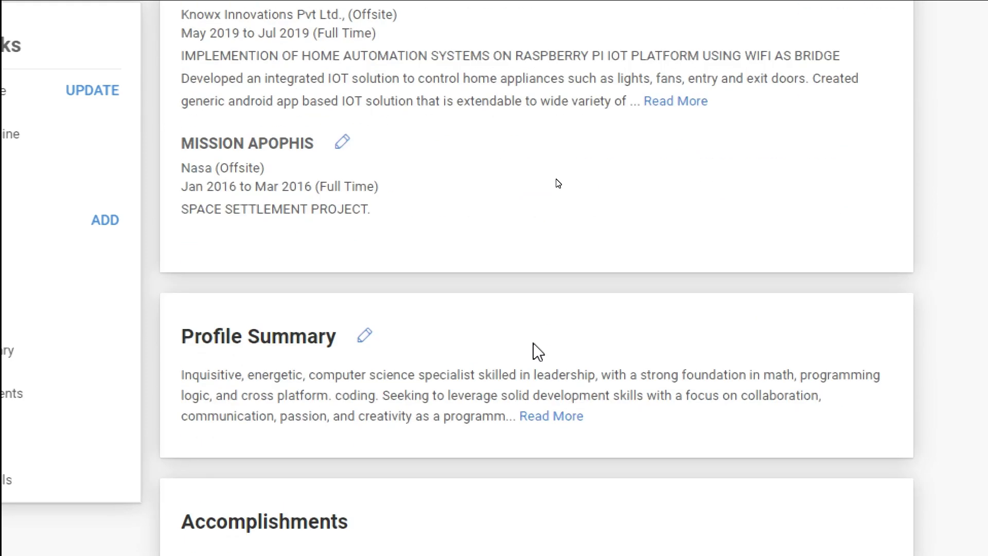
scroll(538, 352, down, 3)
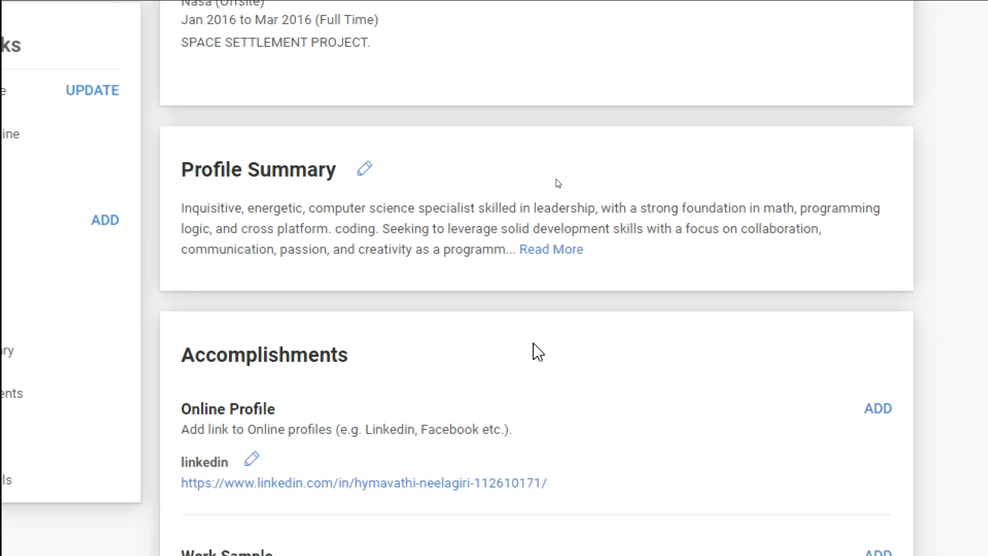
click(535, 251)
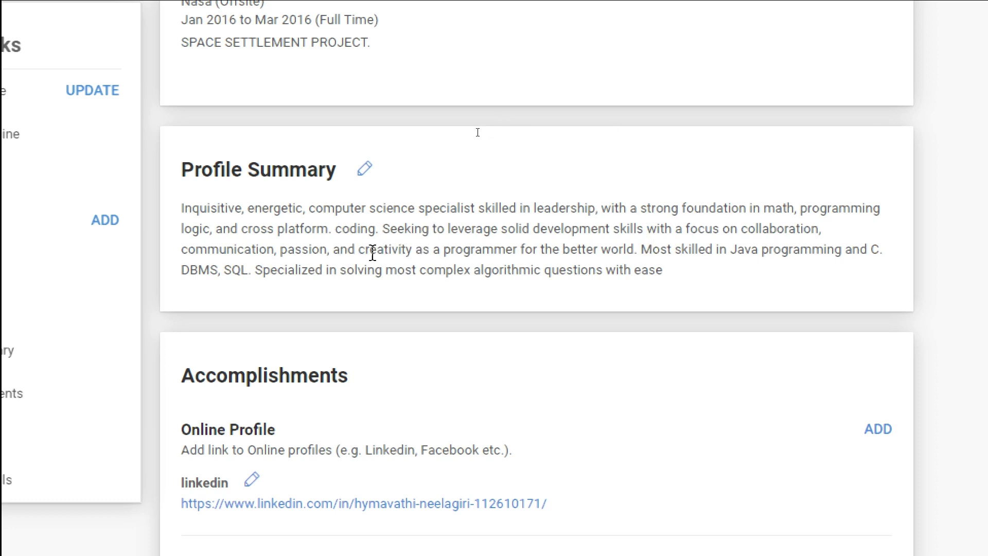
drag(405, 229, 792, 229)
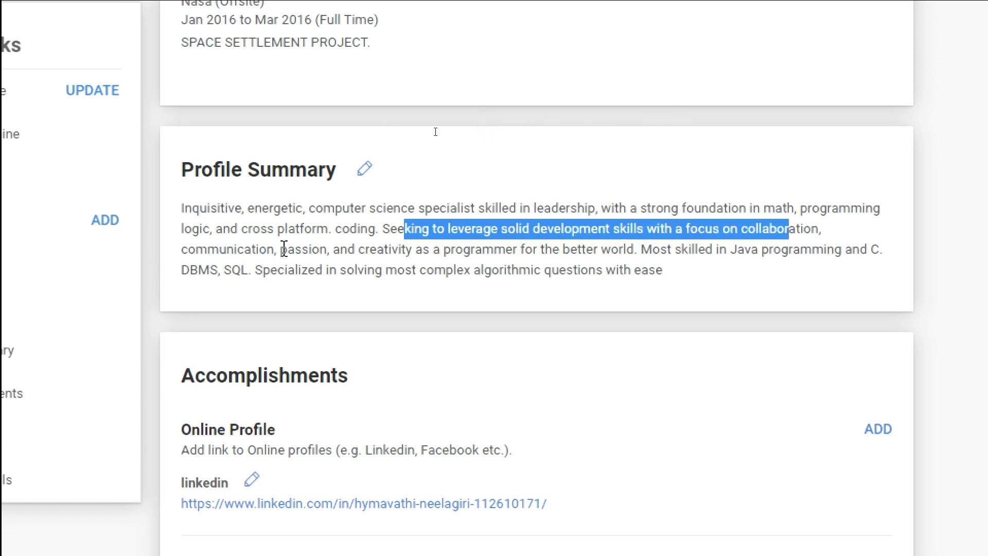
drag(385, 250, 632, 252)
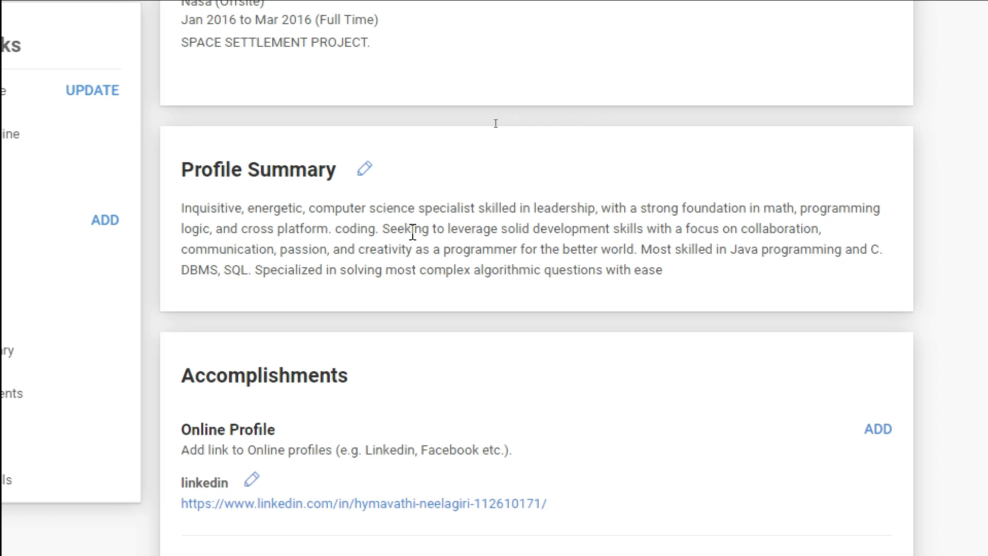
Read the Profile Summary's career objective and review the Accomplishments subsections from Online Profile to Certification
drag(407, 229, 602, 249)
click(590, 129)
scroll(630, 161, down, 5)
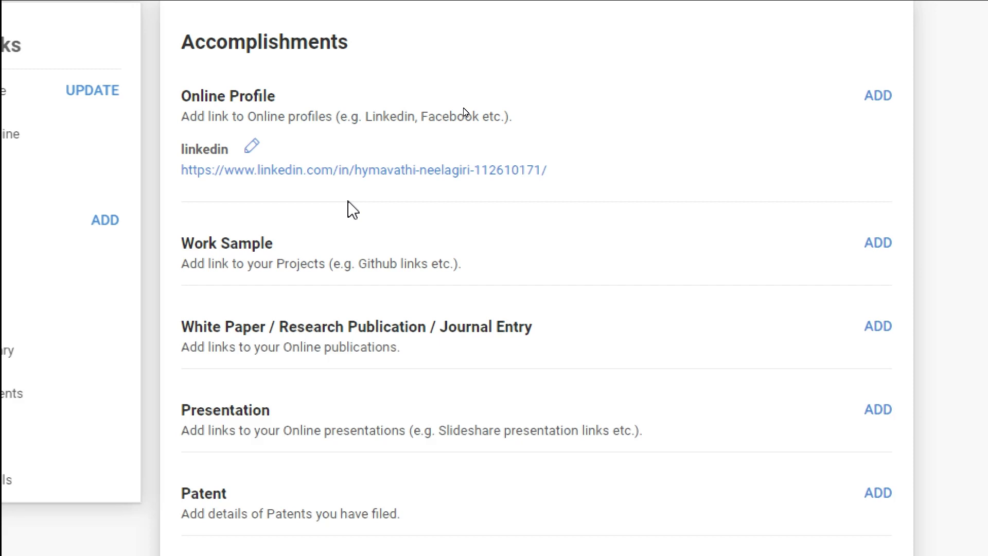
scroll(350, 211, down, 3)
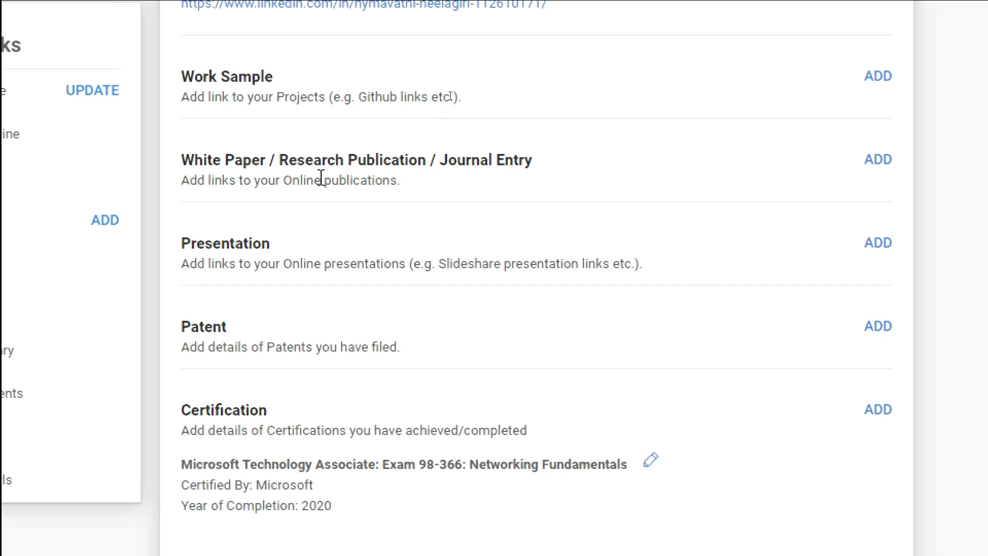
scroll(337, 241, down, 3)
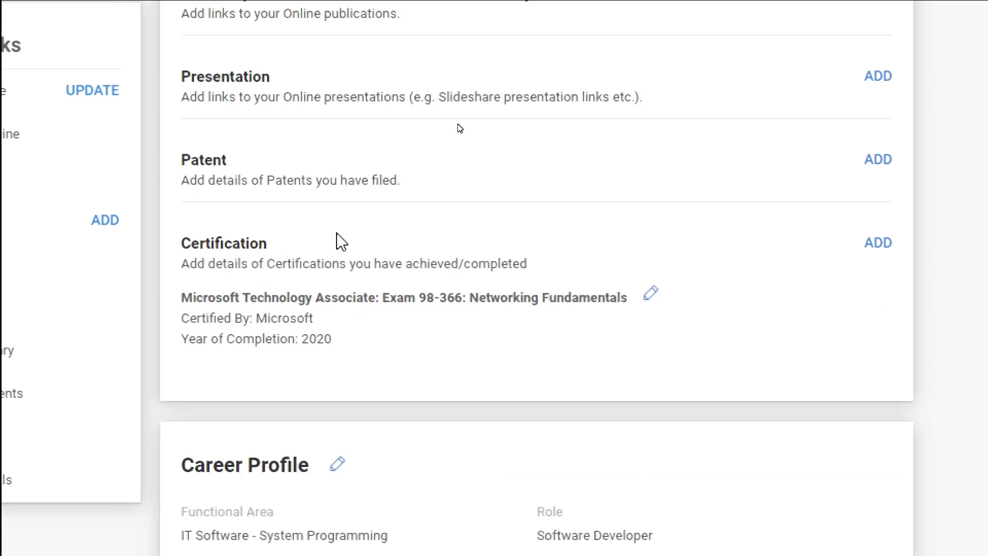
scroll(340, 242, up, 3)
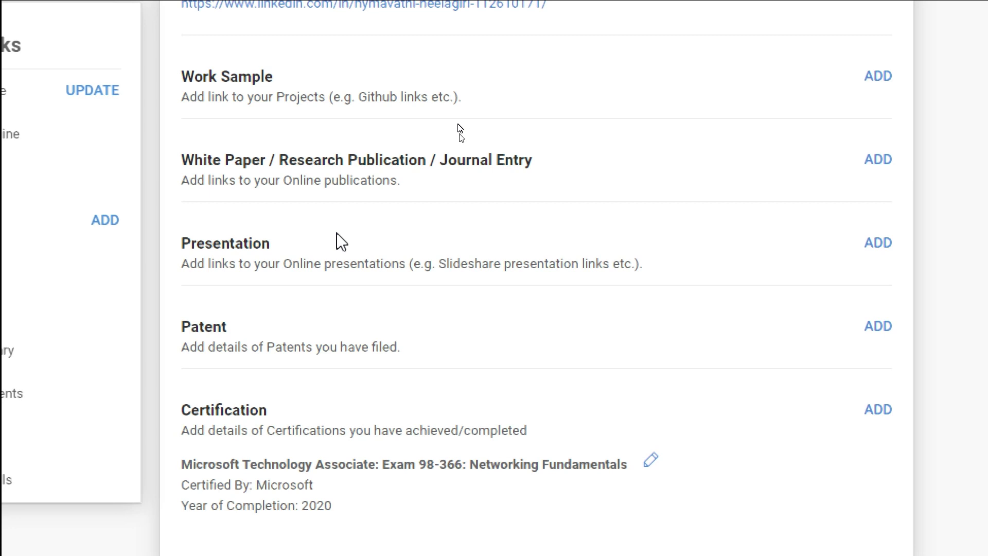
Review the Career Profile preferences, such as role, job type, location and expected salary, and the Personal Details section
scroll(355, 281, down, 5)
scroll(354, 272, down, 6)
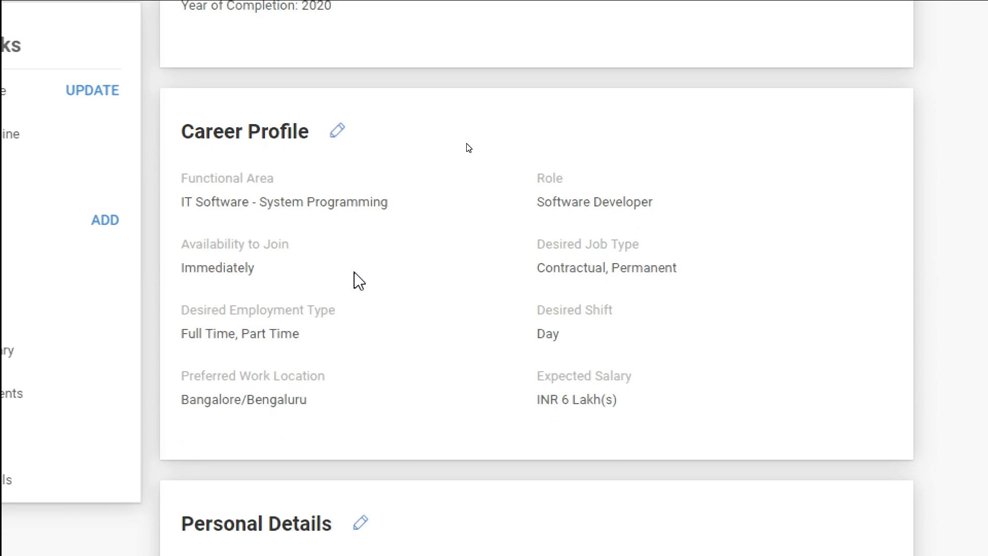
scroll(354, 278, up, 3)
scroll(342, 334, down, 8)
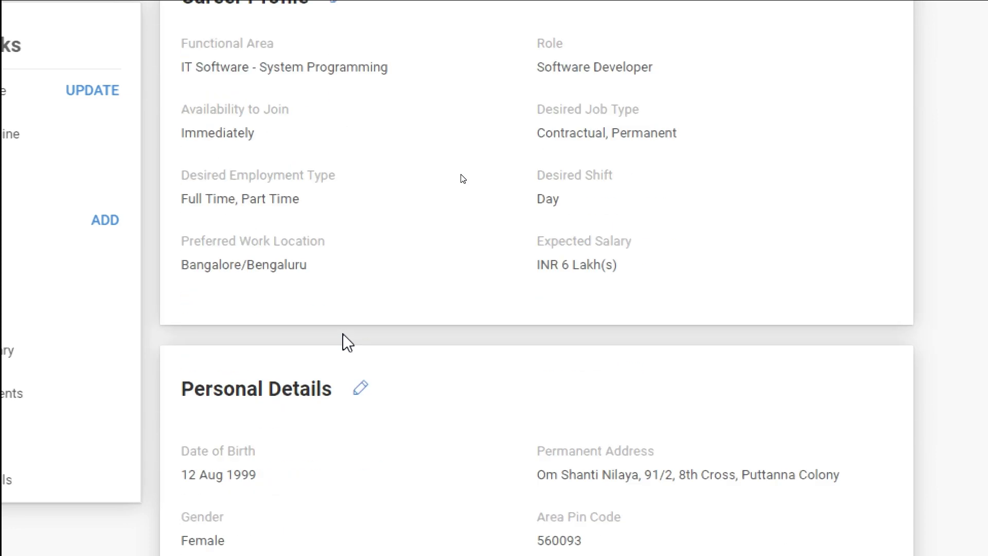
scroll(338, 237, down, 3)
scroll(514, 346, down, 4)
Return to the profile header and highlight the Profile Strength percentage
scroll(514, 346, up, 20)
scroll(514, 340, up, 20)
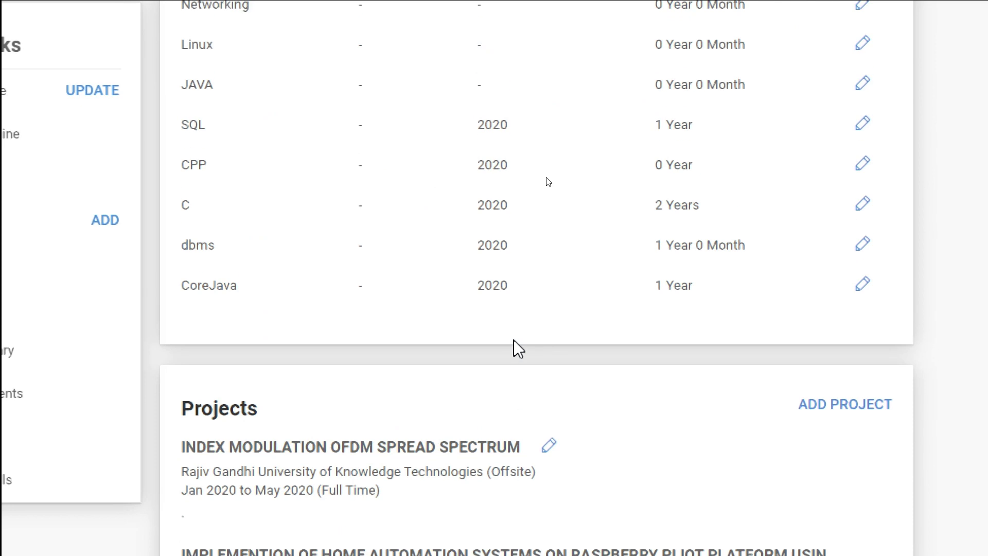
scroll(381, 357, up, 8)
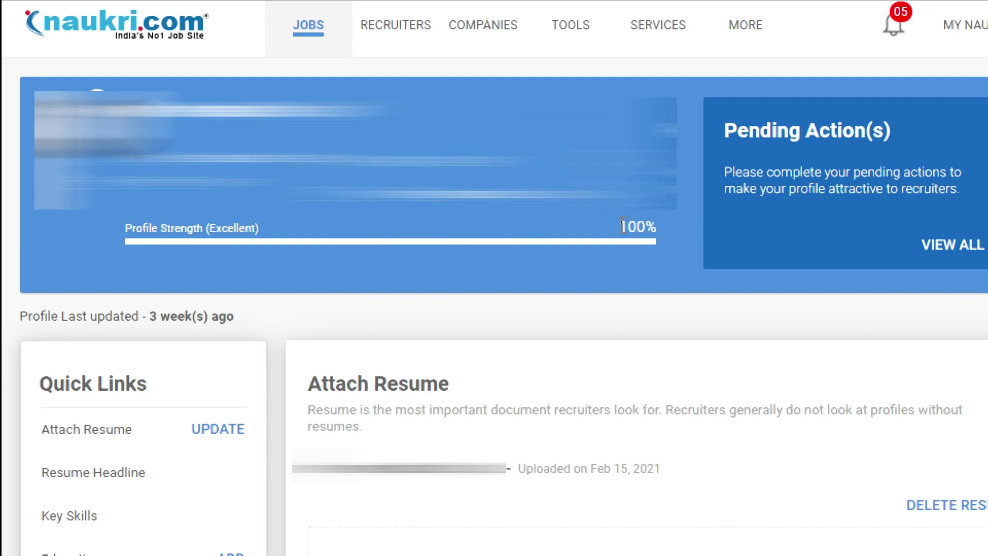
drag(621, 226, 655, 224)
click(575, 226)
Open the Resume Headline for editing, delete and re-enter its final full stop, and close the editor without saving
scroll(507, 299, down, 5)
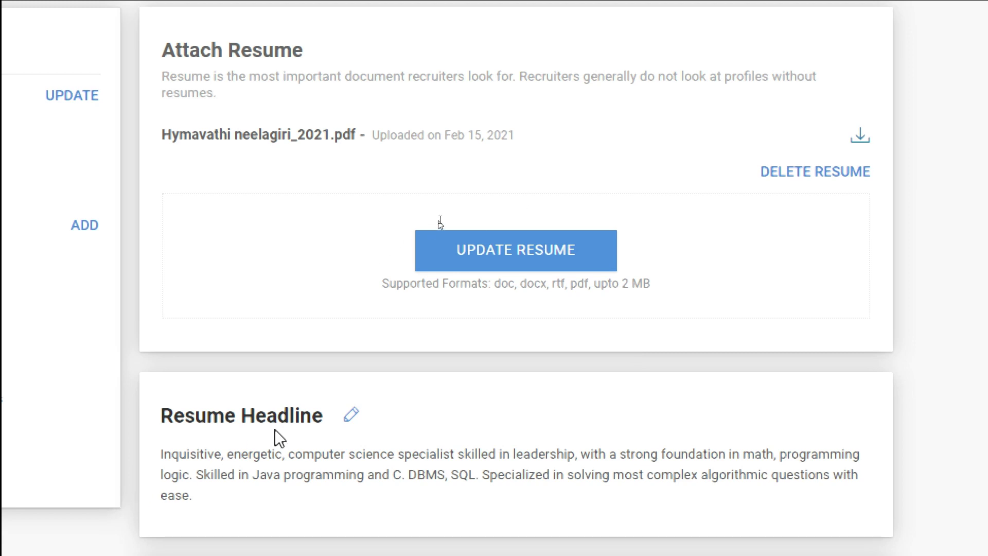
click(352, 415)
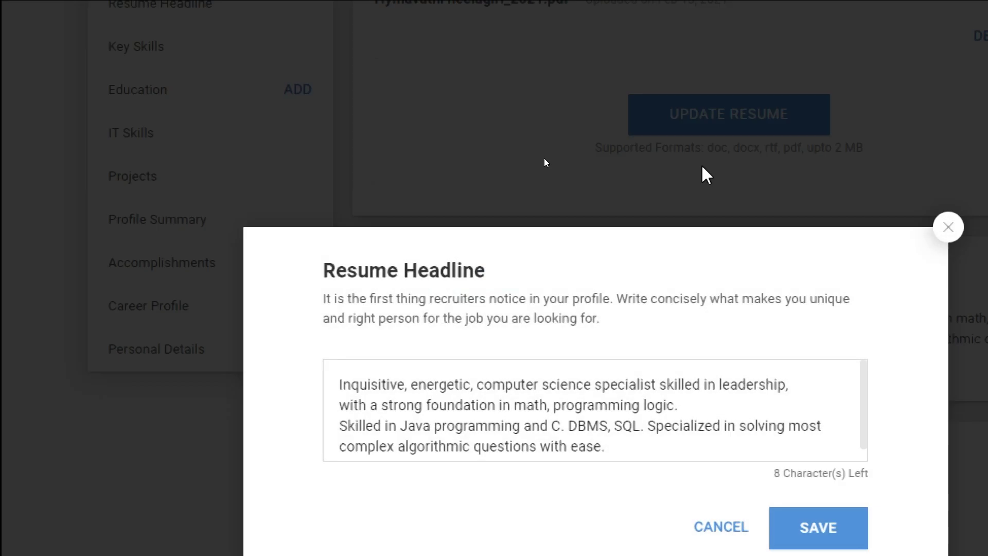
click(635, 444)
key(BackSpace)
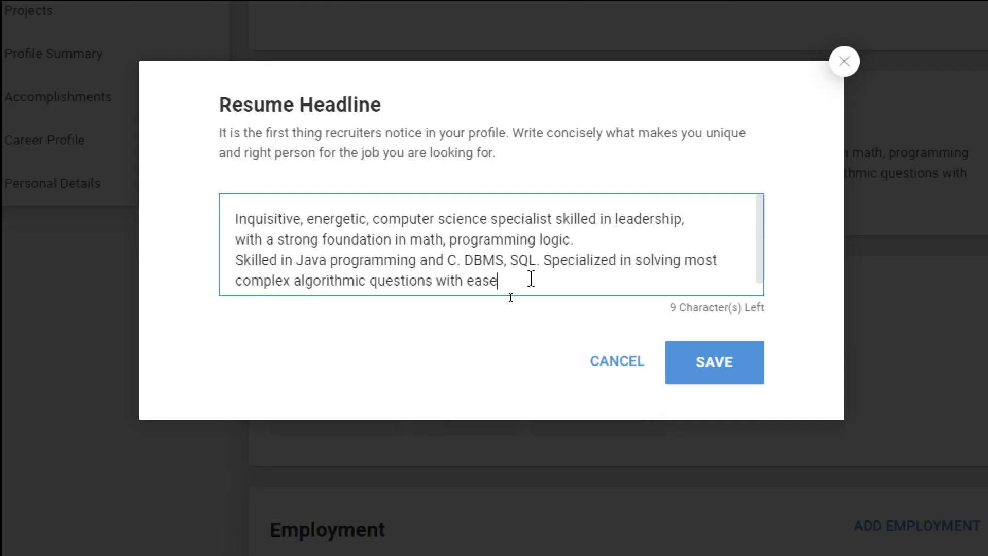
text(.)
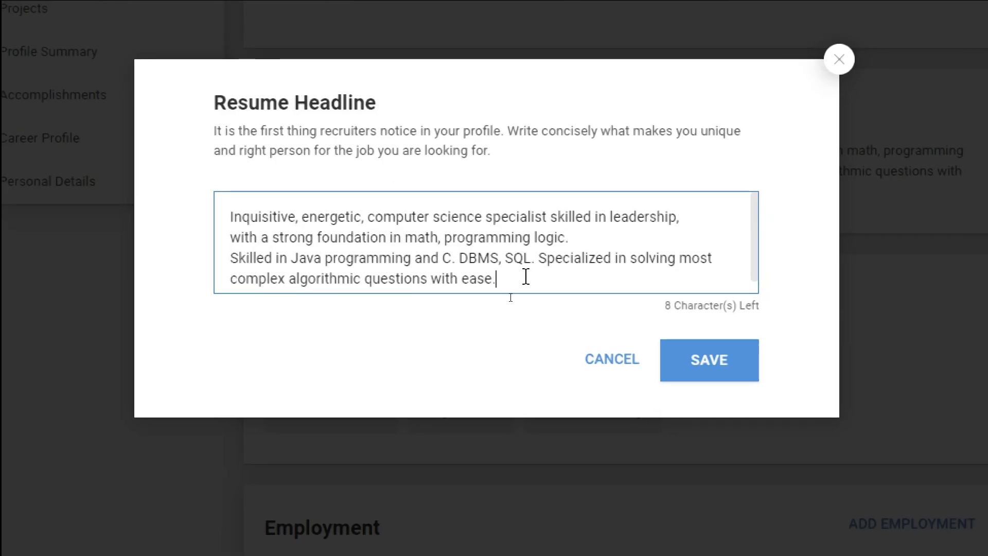
click(838, 59)
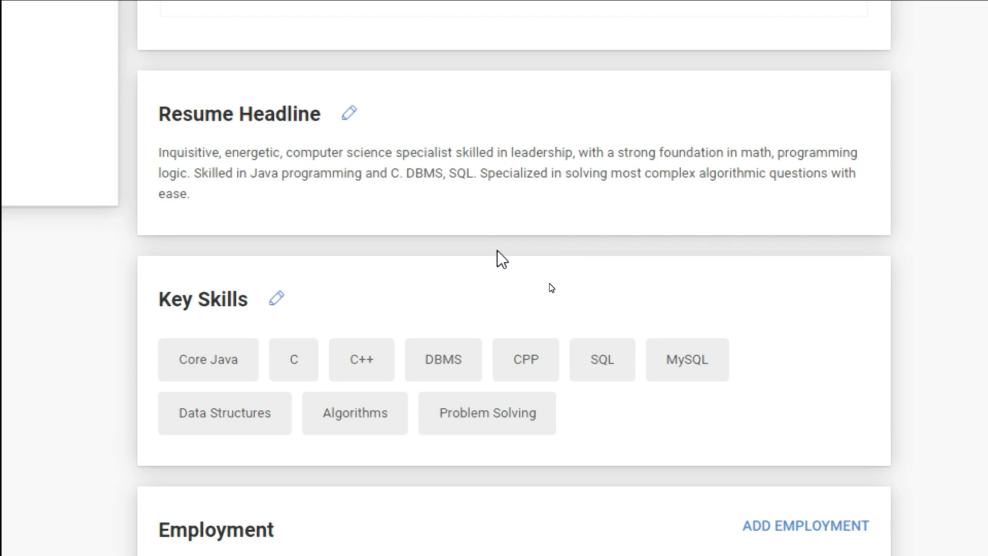
Open the Recommended Jobs list for this account
scroll(497, 251, up, 6)
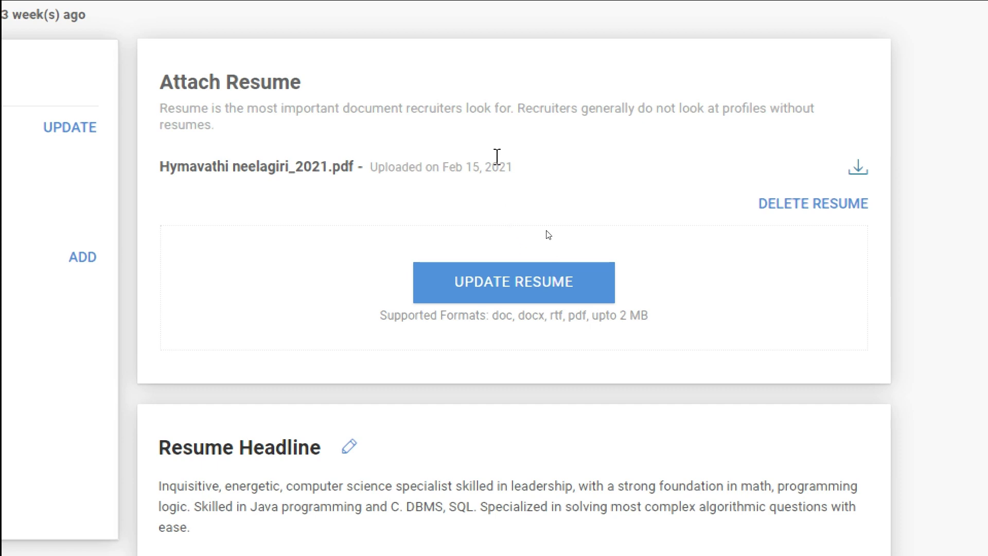
scroll(497, 156, up, 5)
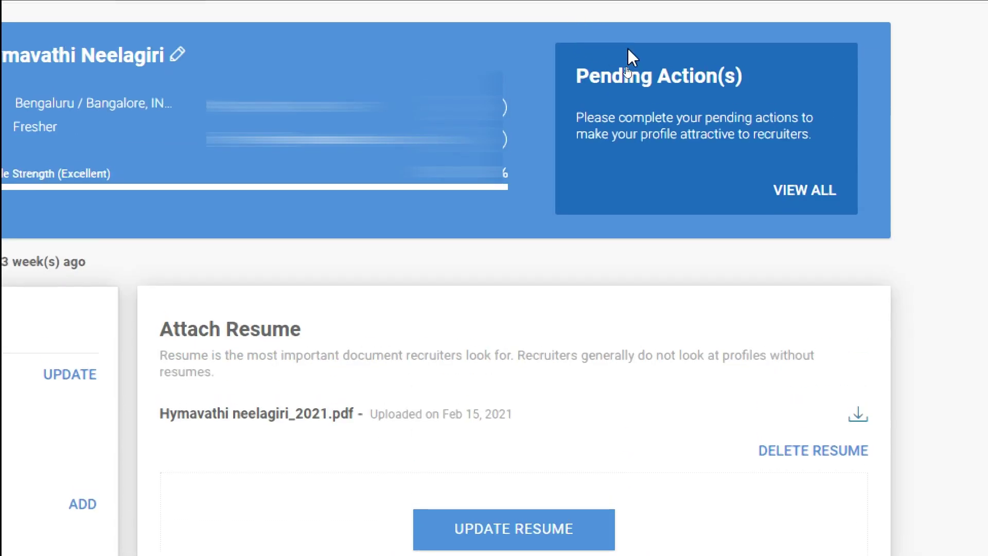
scroll(838, 189, up, 2)
mouse_move(842, 57)
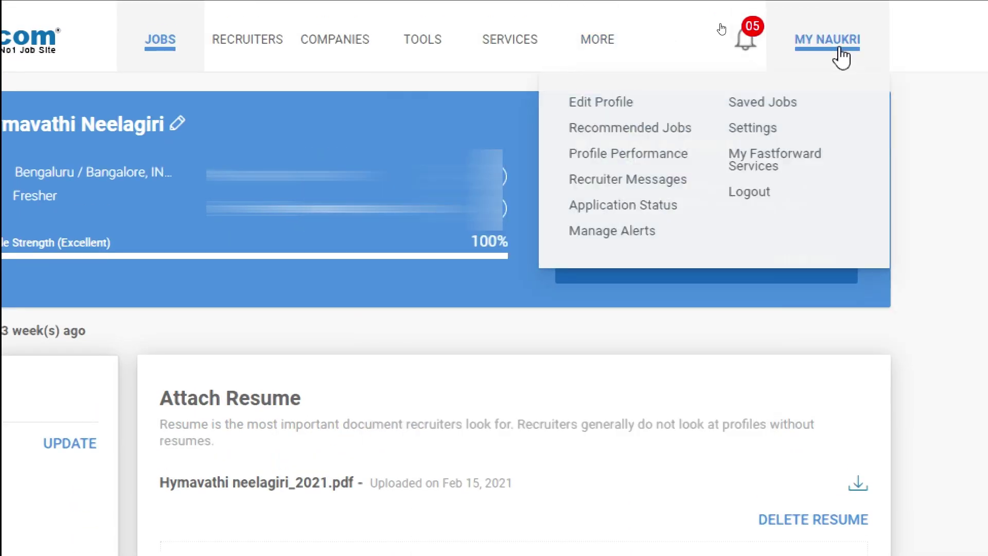
mouse_move(823, 35)
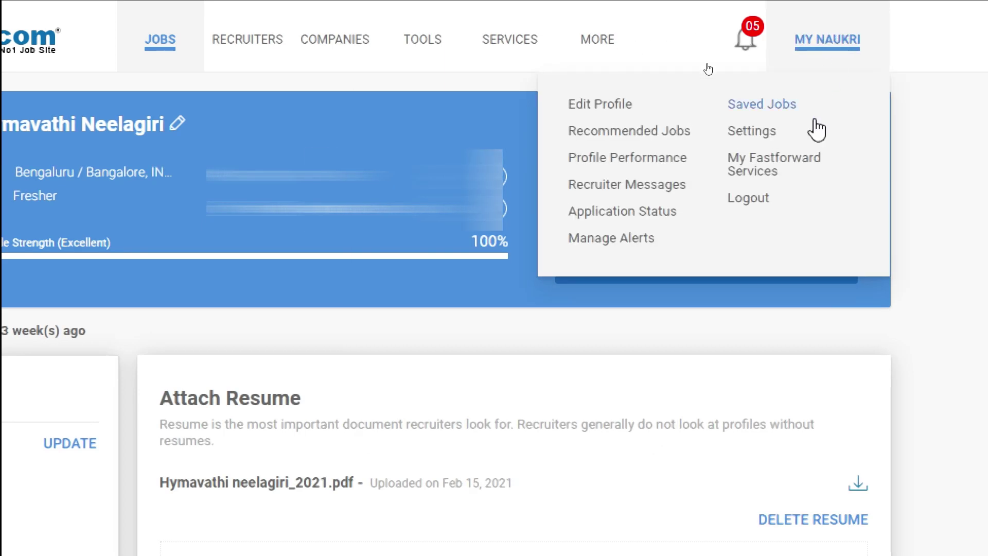
click(617, 133)
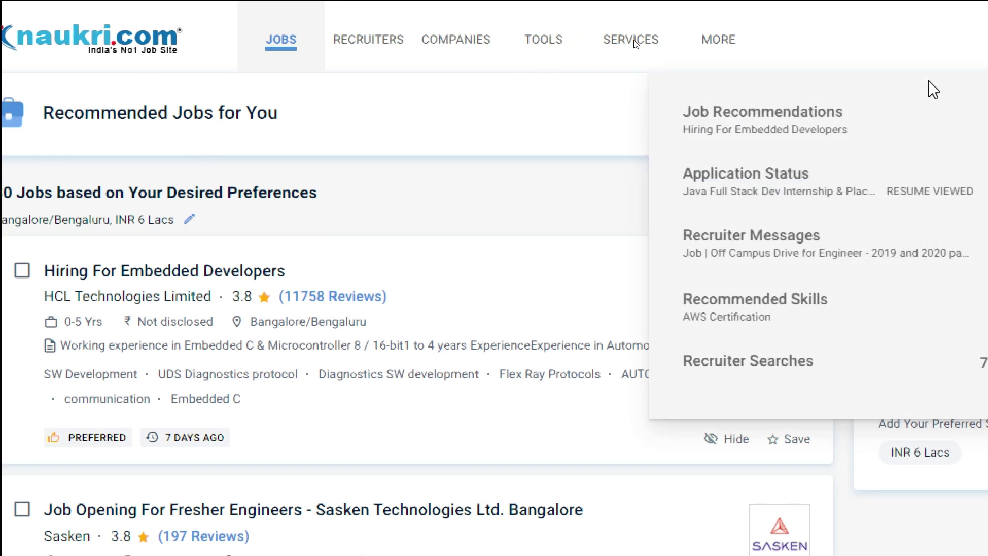
Go to the job search page and choose "software developer" as the search keyword
mouse_move(293, 52)
click(216, 42)
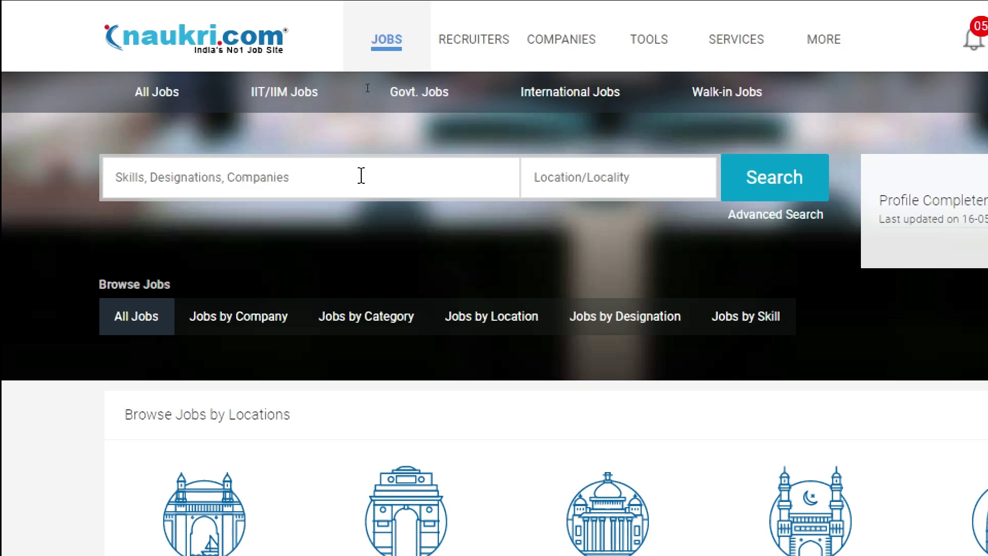
click(387, 185)
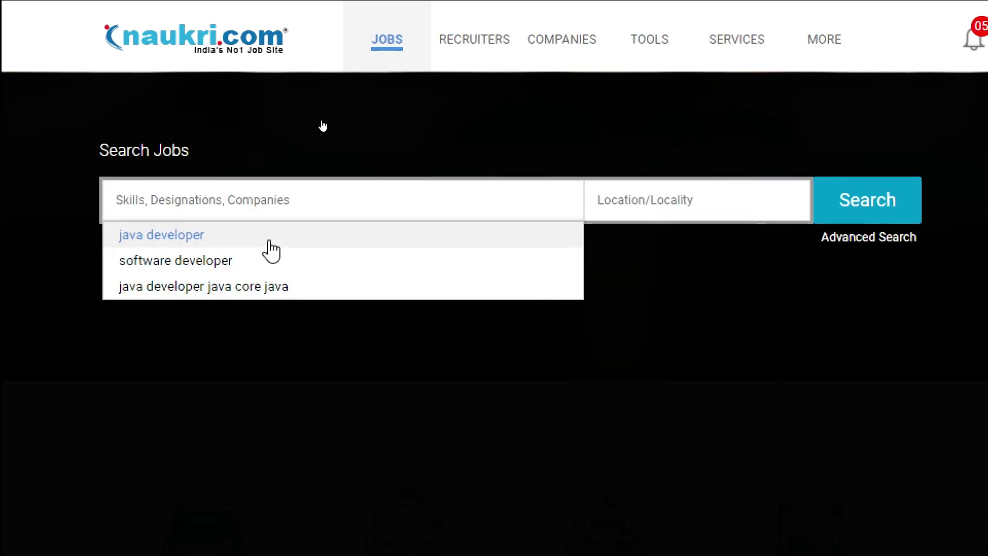
click(244, 263)
Set the search location to Bangalore and run the job search
click(702, 194)
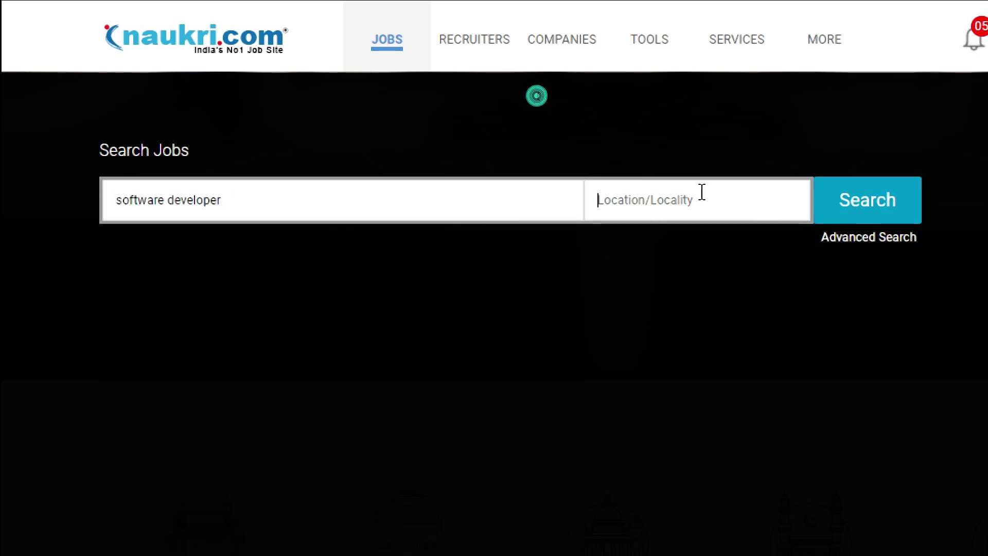
text(a)
key(BackSpace)
text(Bang)
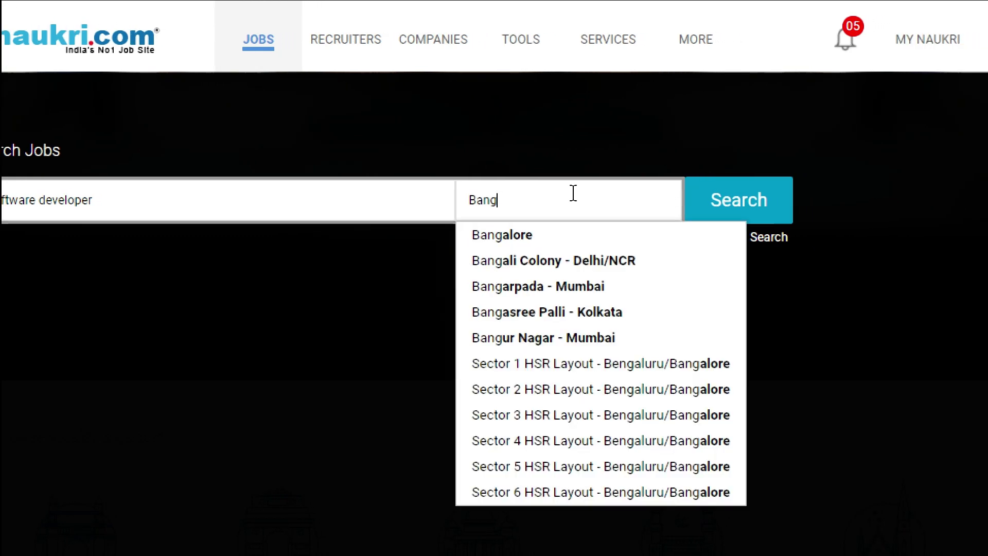
click(544, 234)
click(755, 211)
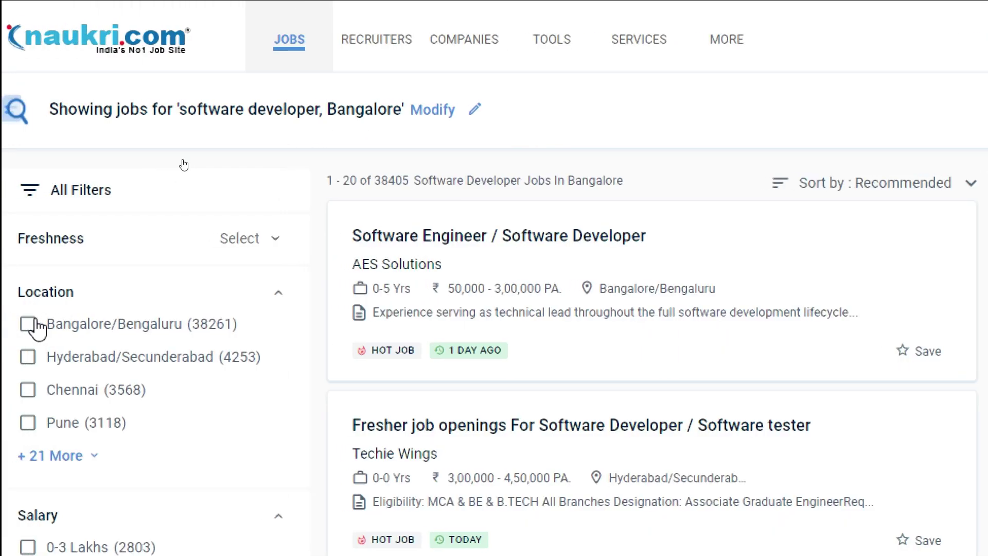
Filter the job results to 0 years of experience
scroll(186, 355, down, 4)
scroll(233, 360, down, 8)
scroll(238, 346, up, 3)
drag(309, 293, 78, 311)
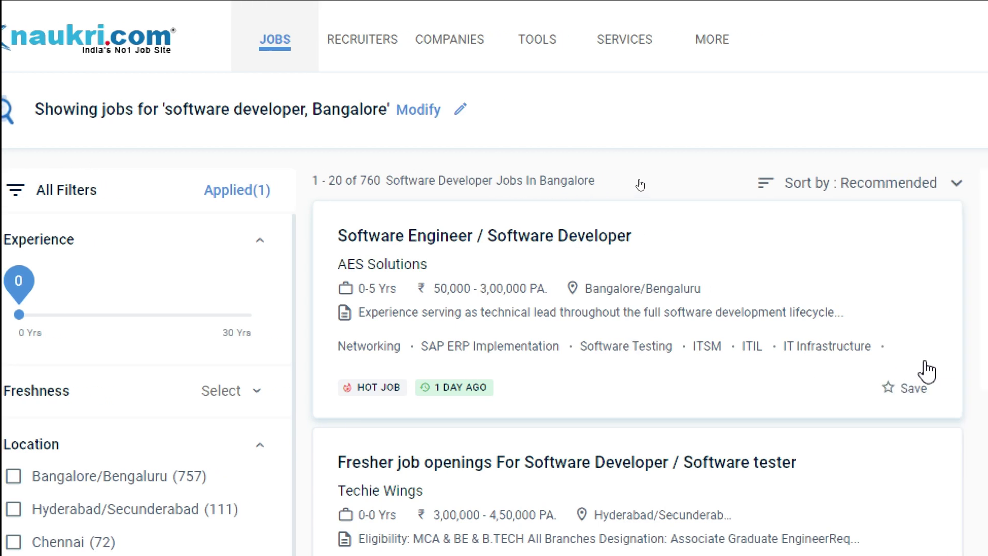
Browse the filtered software developer listings, examining each job's company, experience range, salary, location and required skills
scroll(559, 317, down, 3)
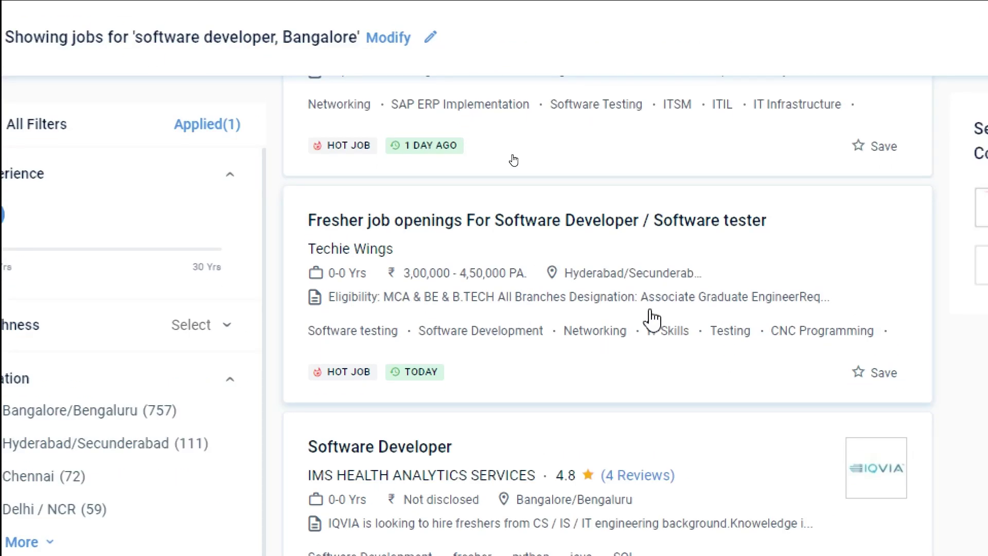
scroll(651, 318, down, 3)
scroll(683, 366, down, 3)
scroll(683, 368, down, 3)
scroll(683, 368, down, 3)
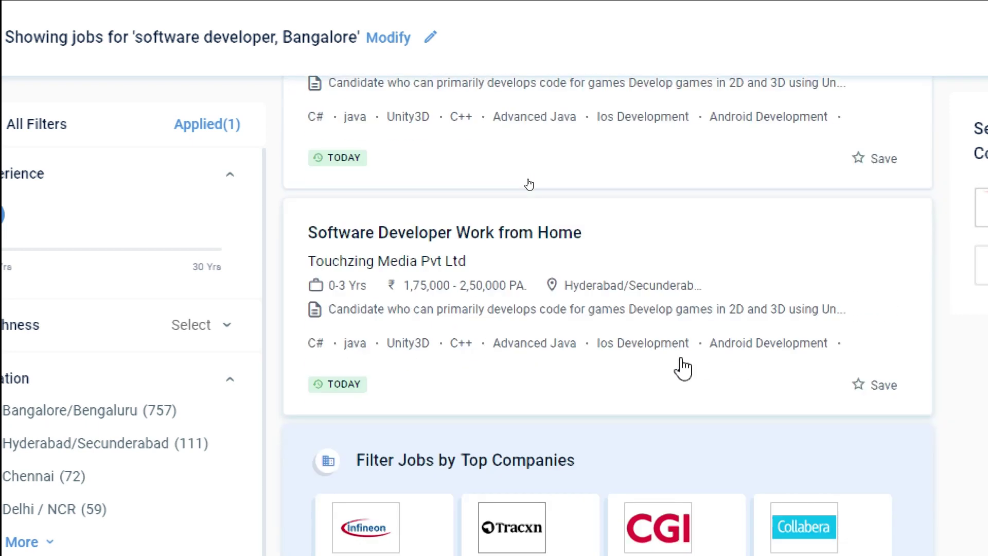
scroll(683, 368, down, 5)
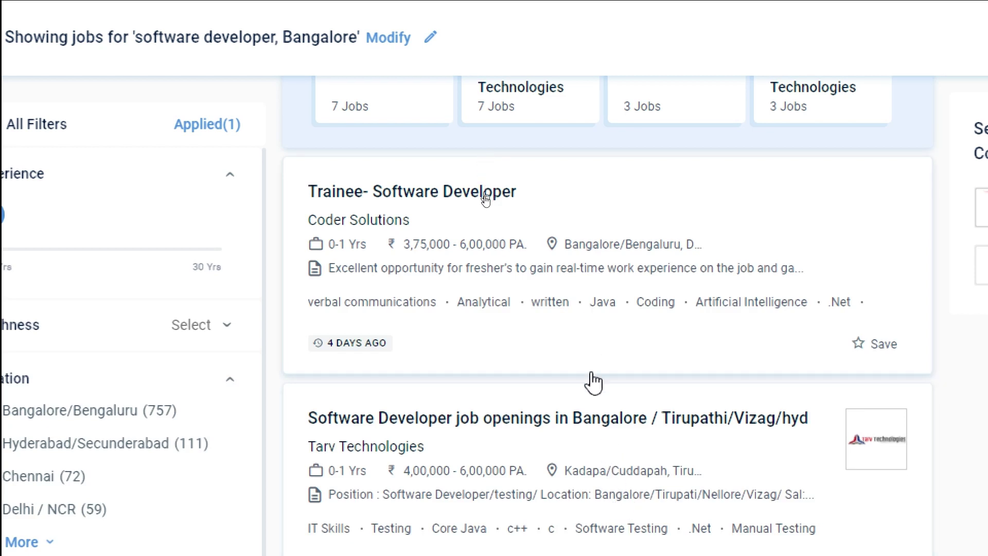
scroll(607, 486, down, 5)
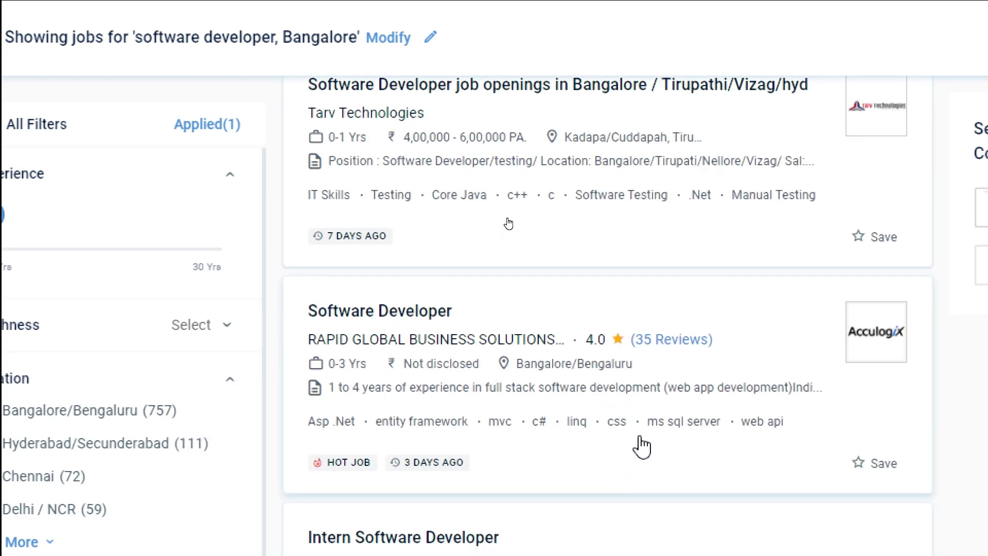
scroll(642, 446, down, 3)
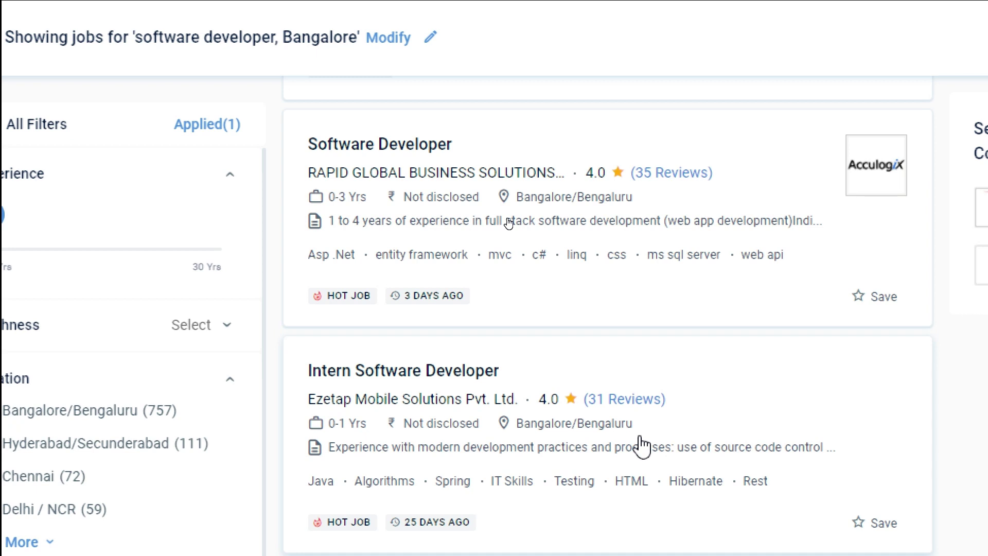
scroll(643, 446, down, 3)
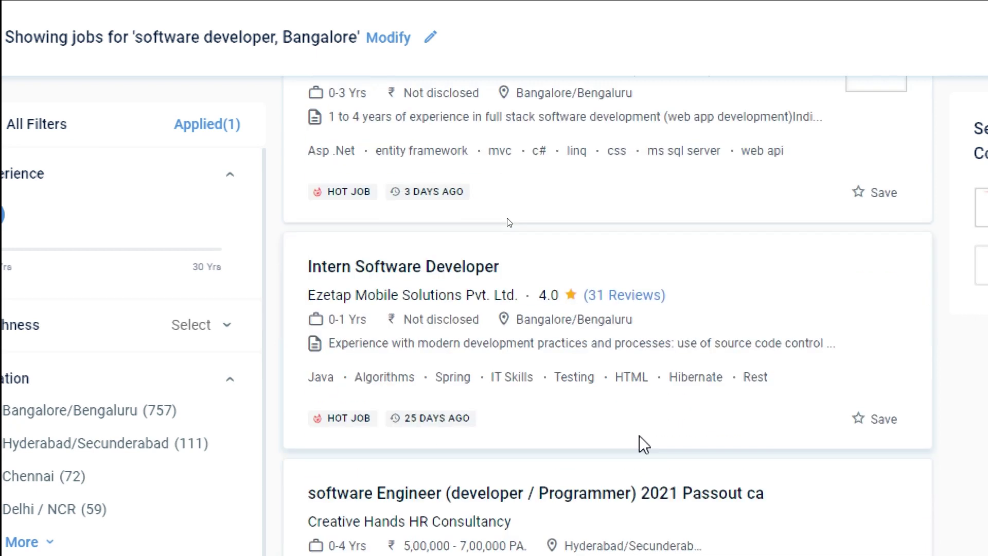
scroll(507, 377, up, 6)
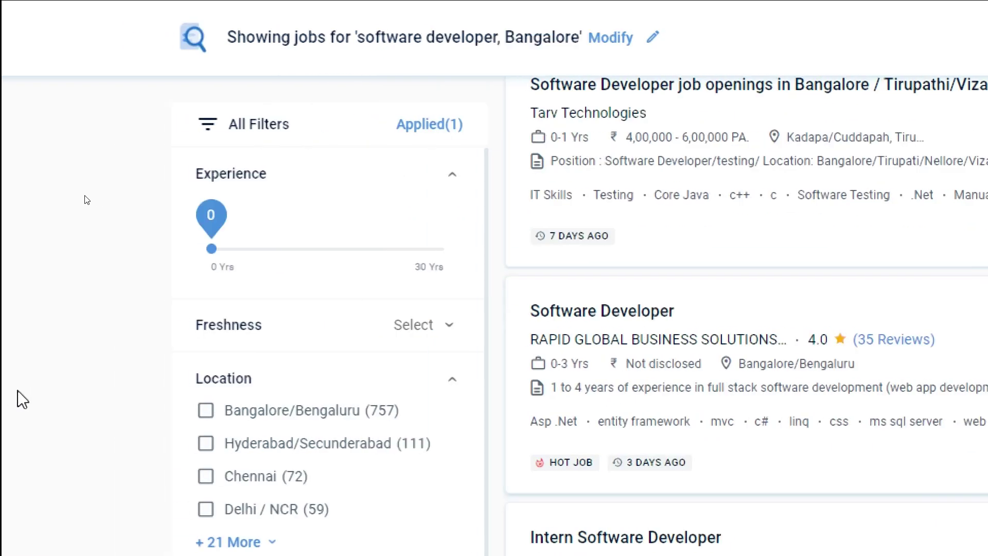